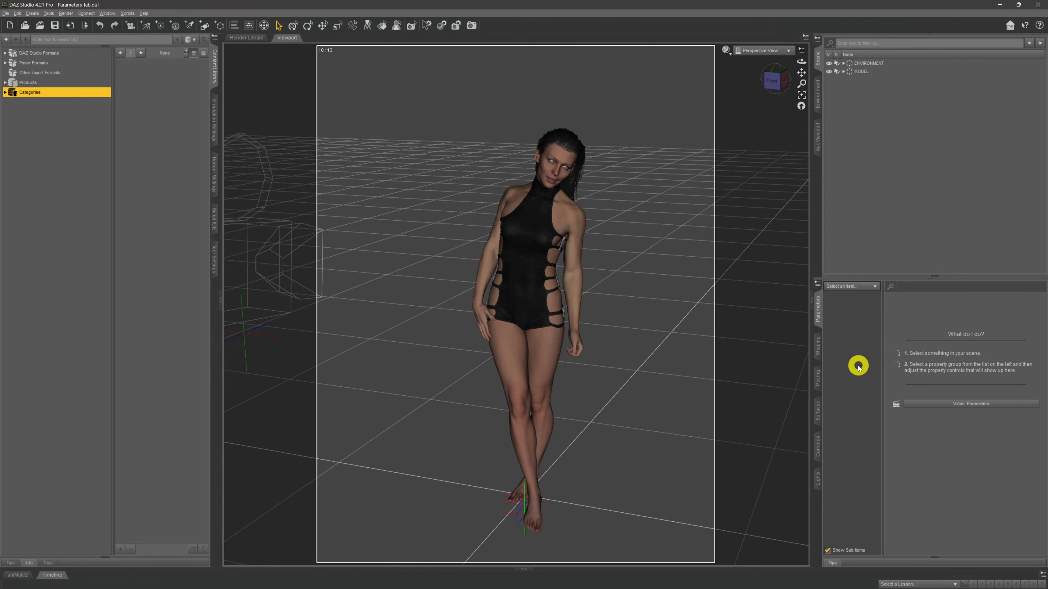
Expand the MODEL group, select the Genesis 9 Female figure inside it and display its General parameters
click(879, 72)
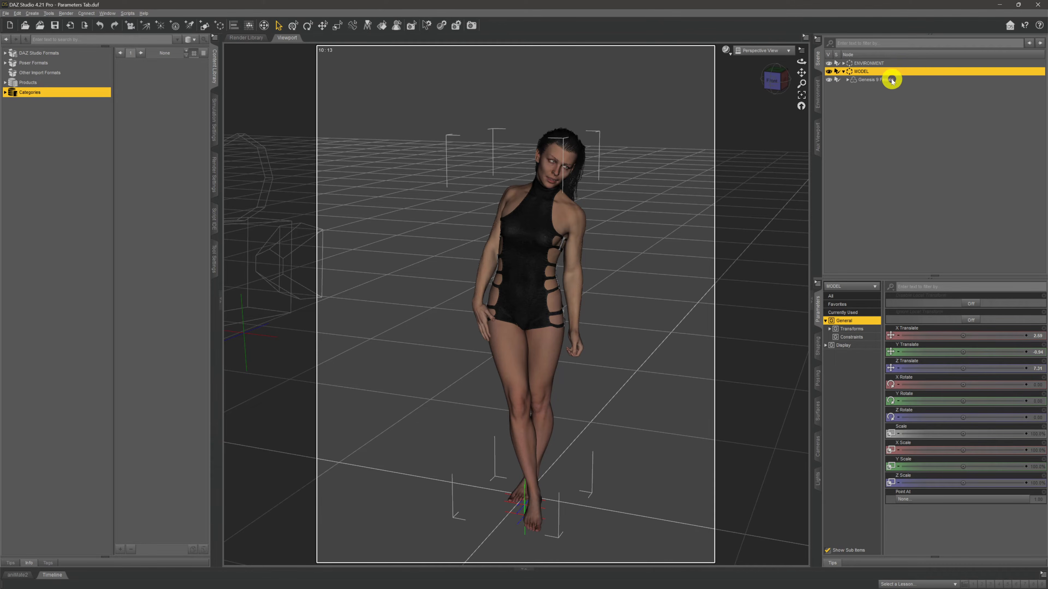
click(887, 80)
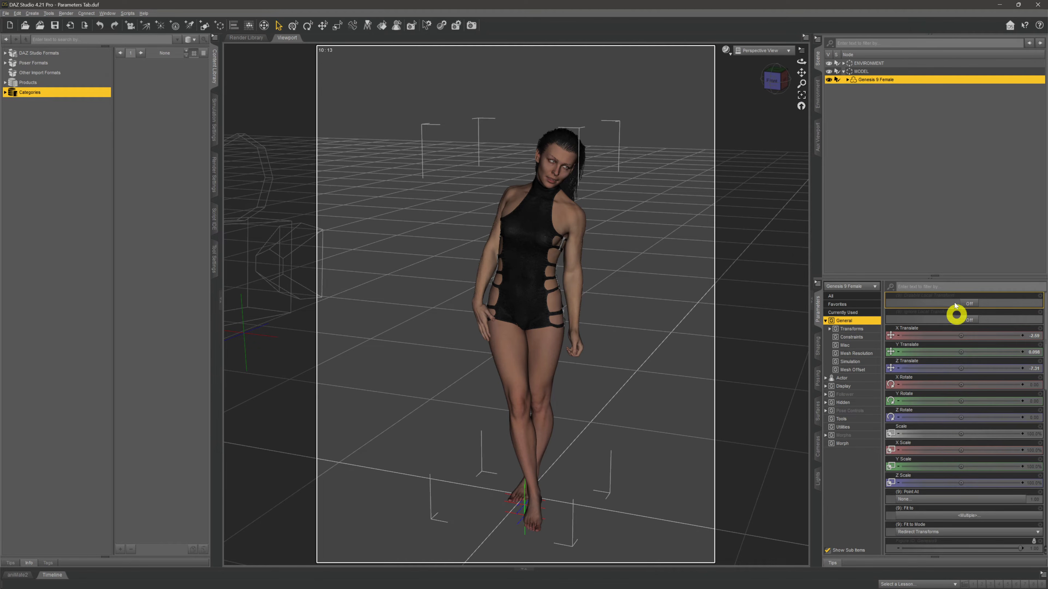
click(854, 322)
click(870, 321)
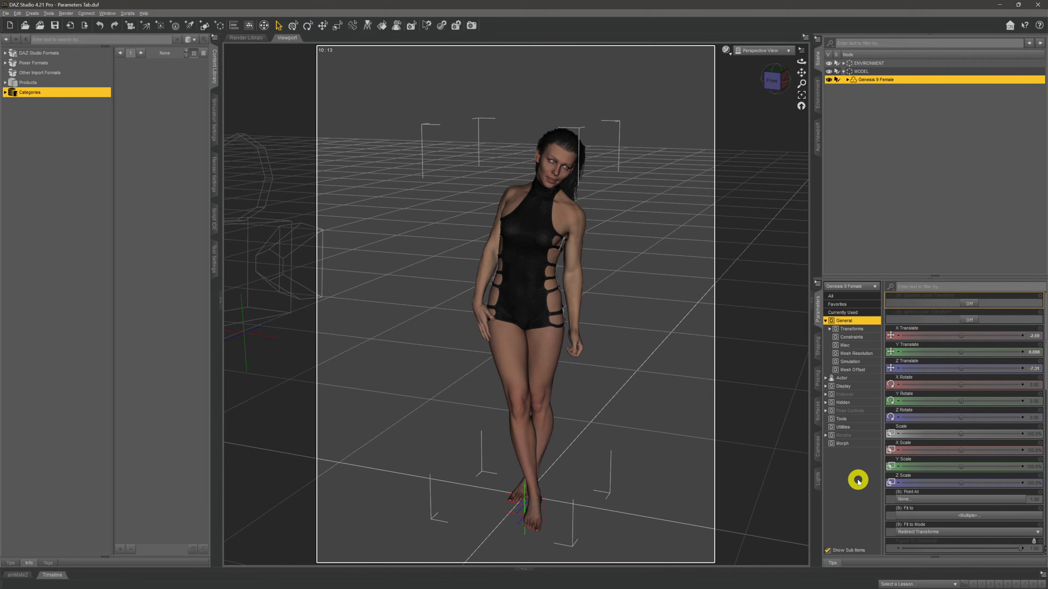
click(898, 413)
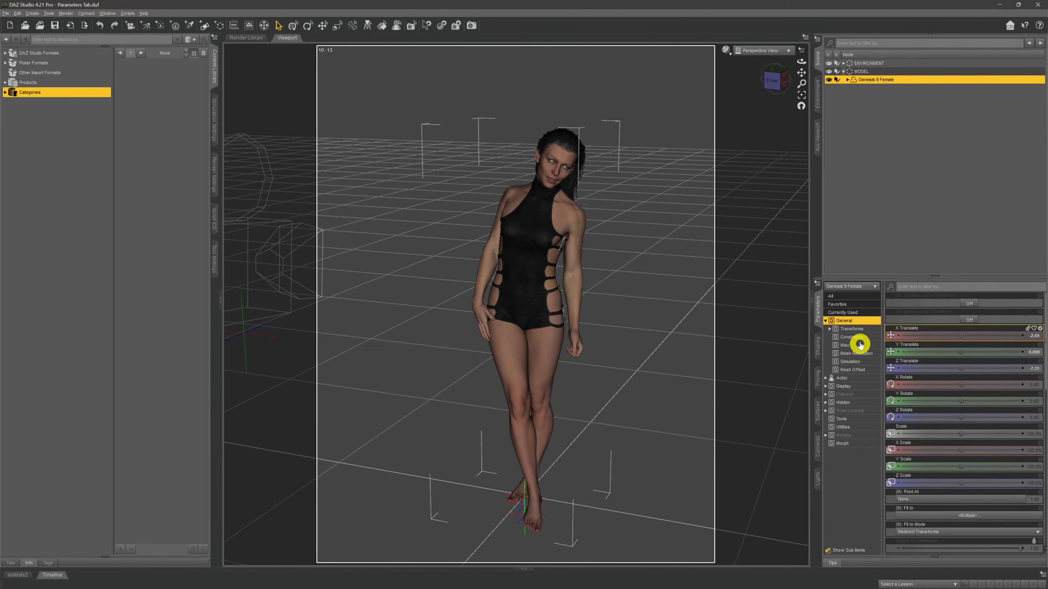
Expand the Transforms group within the figure's General parameters to list its subgroups
click(869, 329)
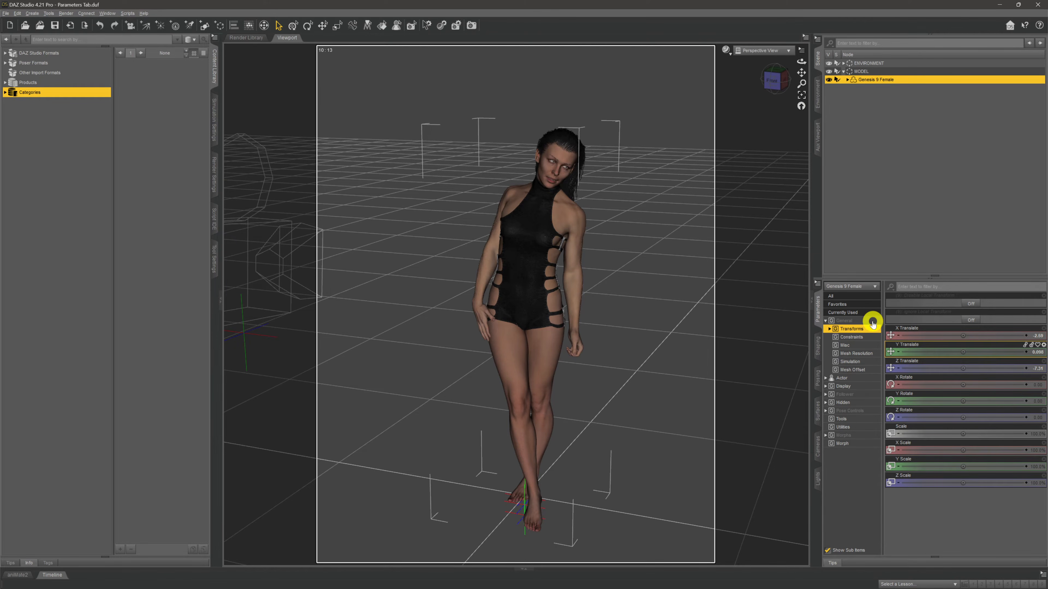
click(866, 322)
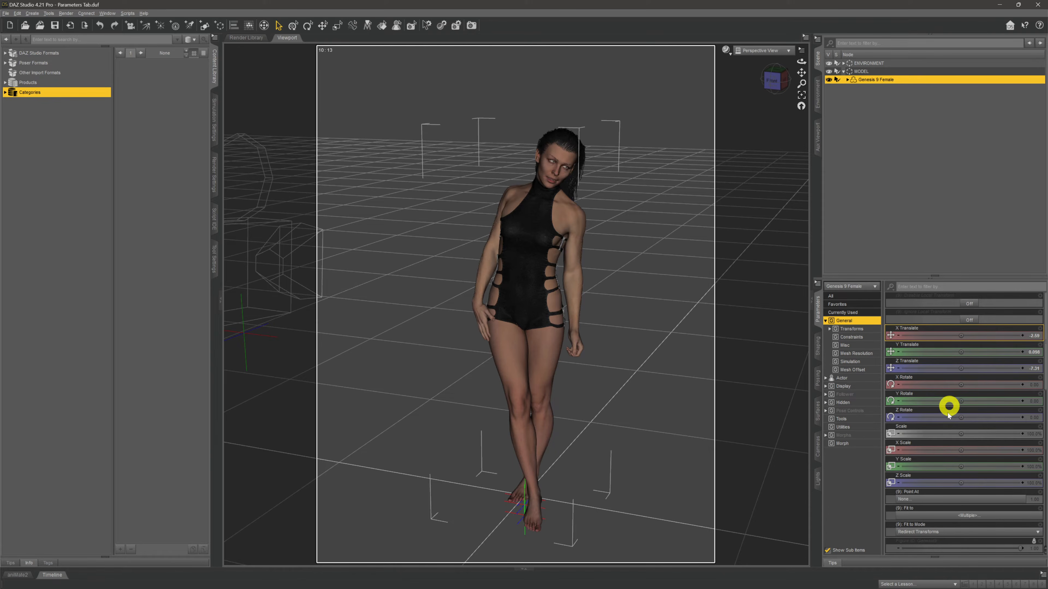
click(859, 330)
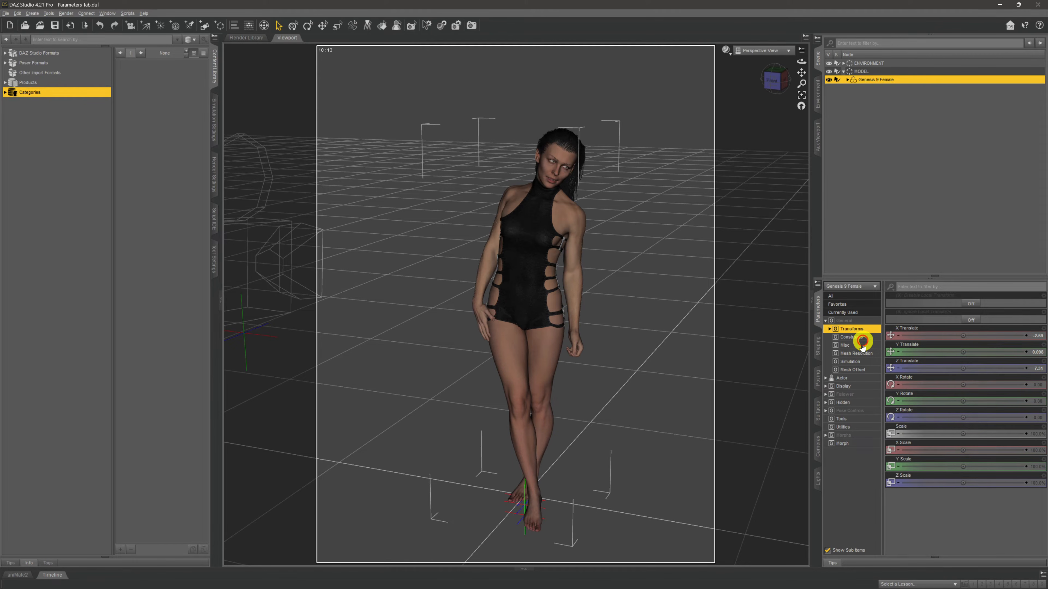
double_click(870, 332)
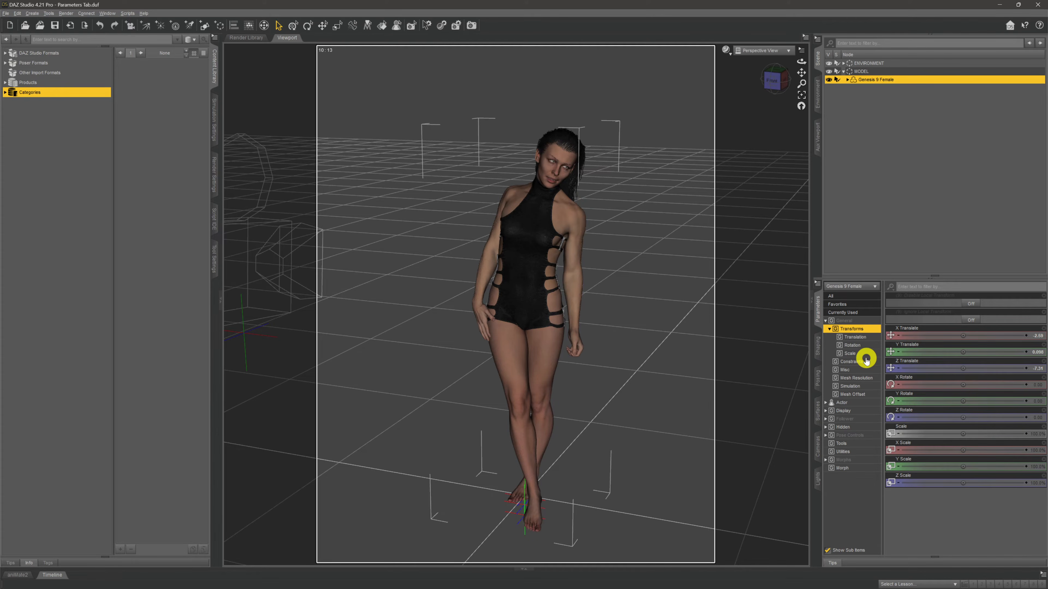
Examine the figure's Translation, Rotation and Scale parameters, and compare the Transforms group with the whole General group
click(869, 337)
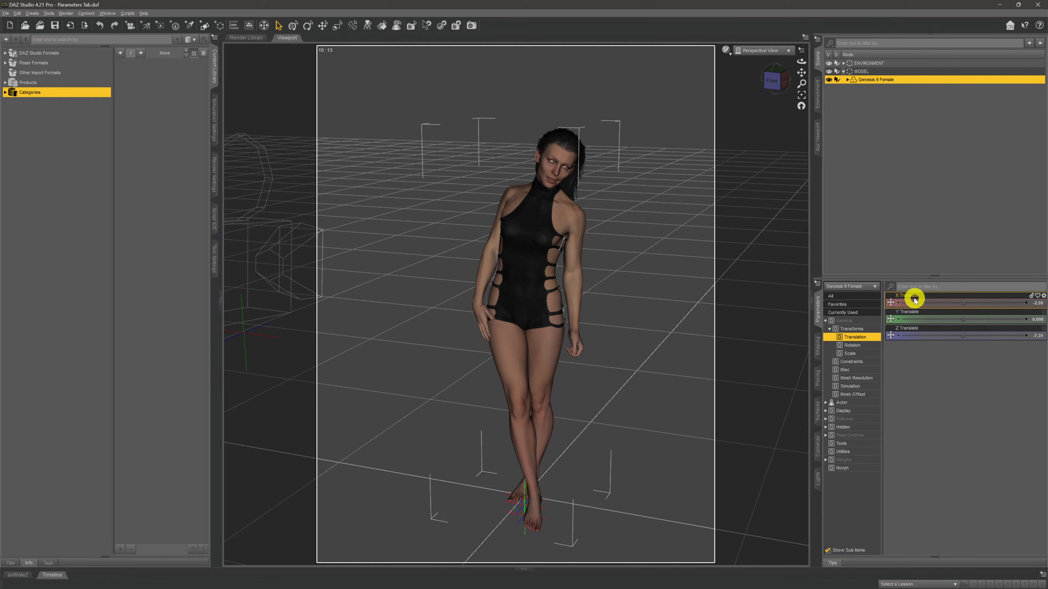
click(868, 347)
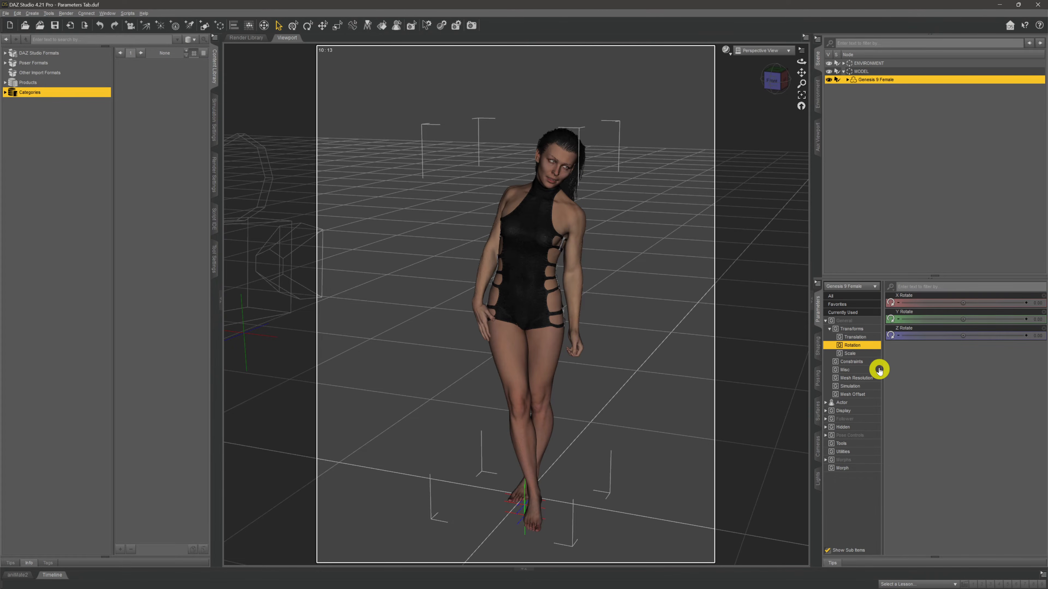
click(867, 355)
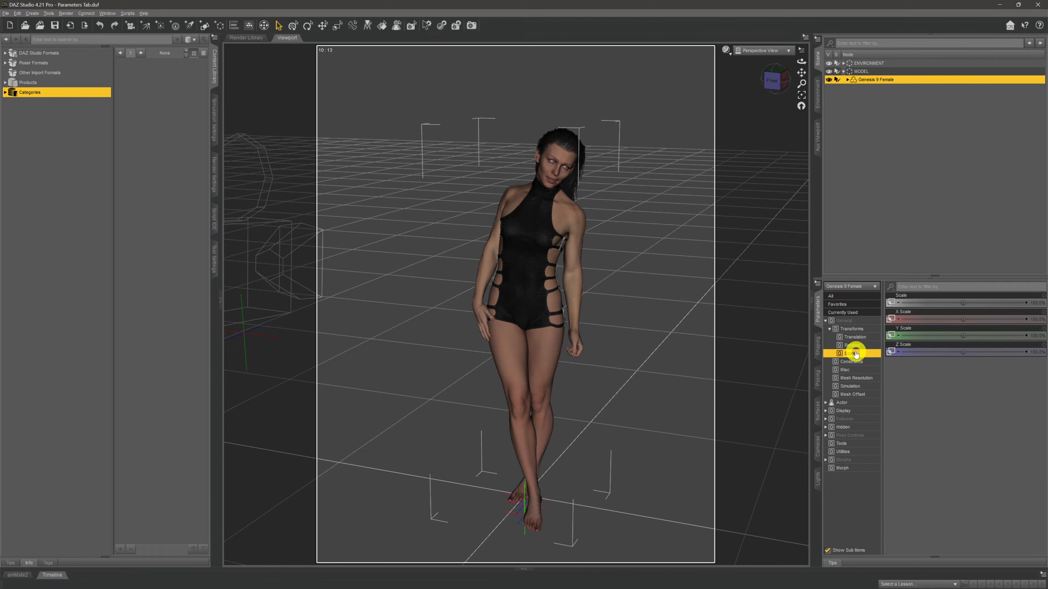
click(866, 331)
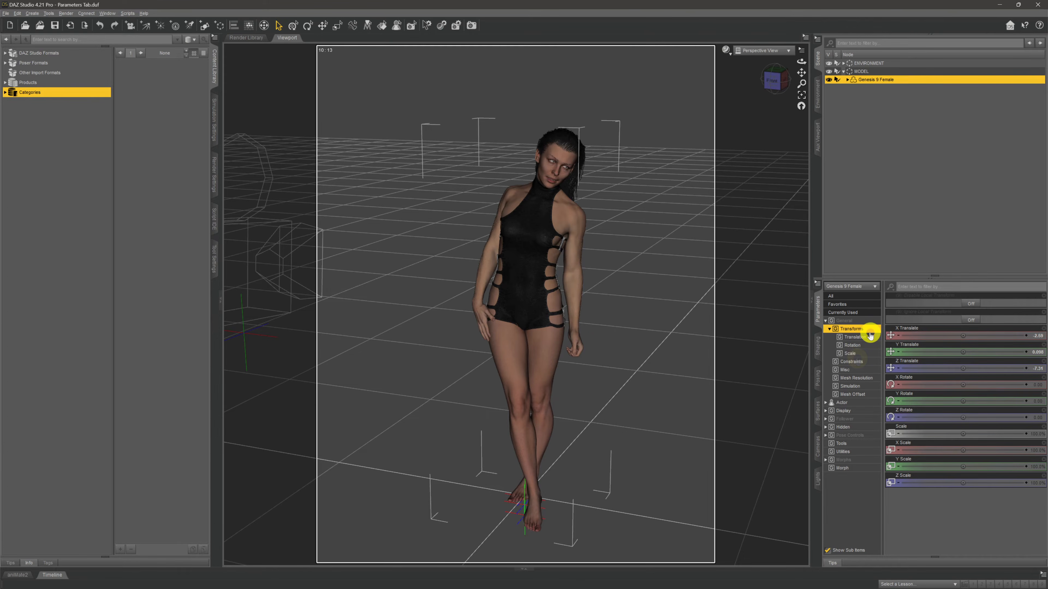
click(860, 321)
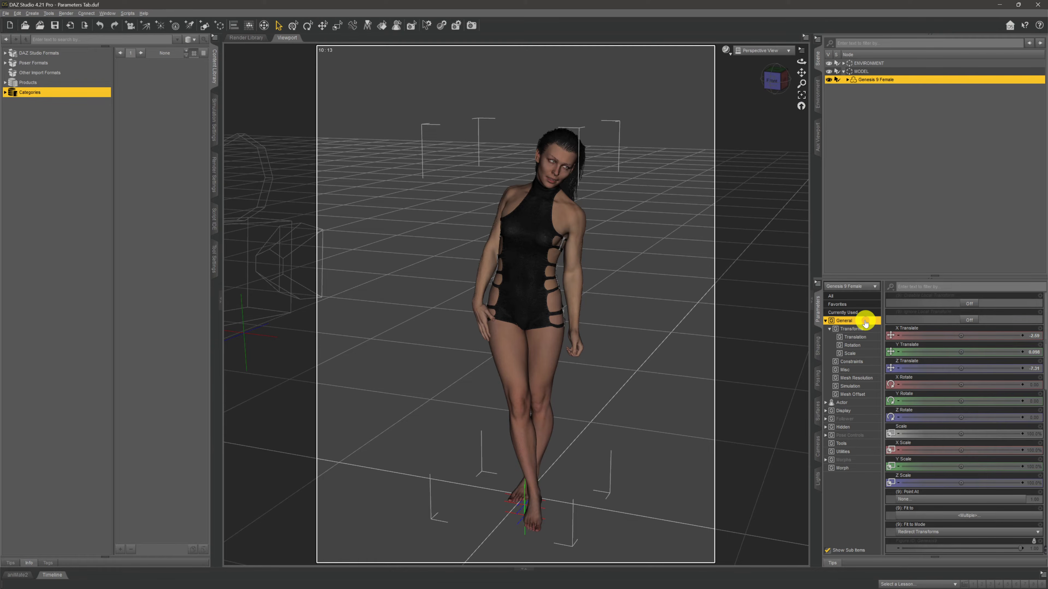
click(865, 332)
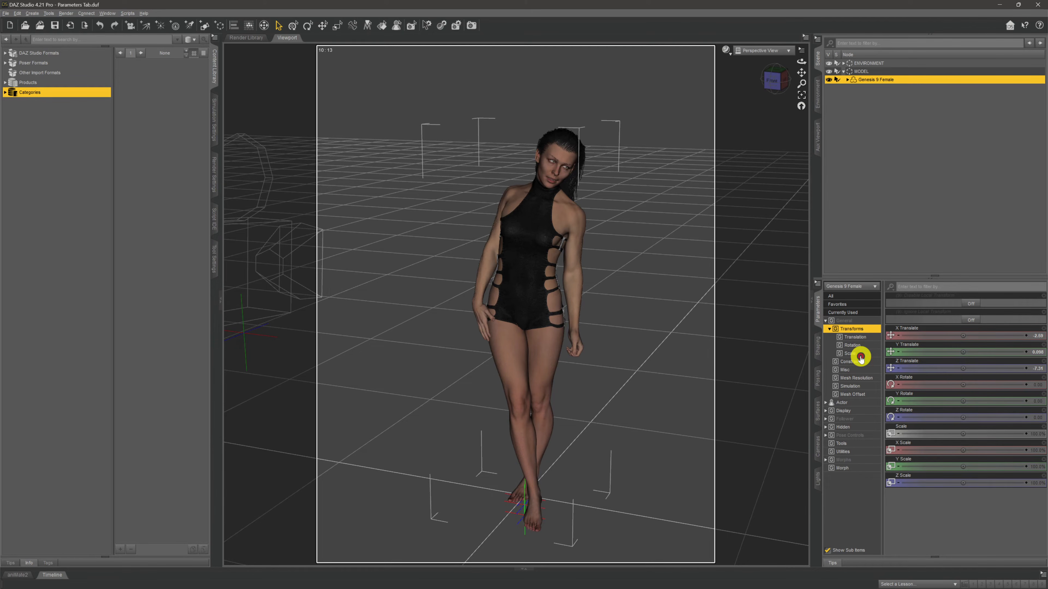
Try moving the Genesis 9 Female figure with X, Y and Z Translate, undoing each change
click(854, 337)
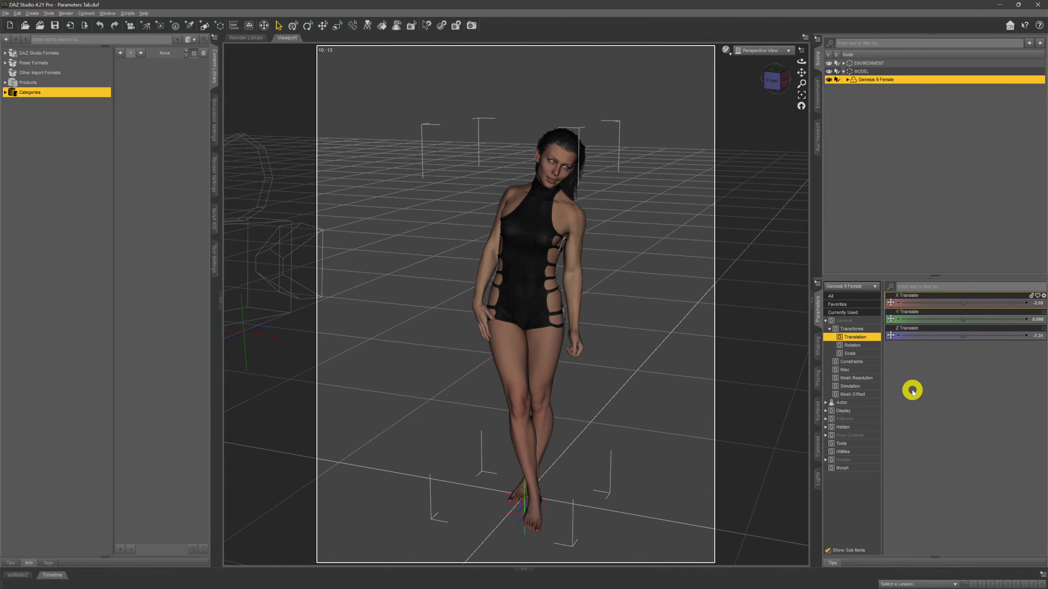
click(921, 328)
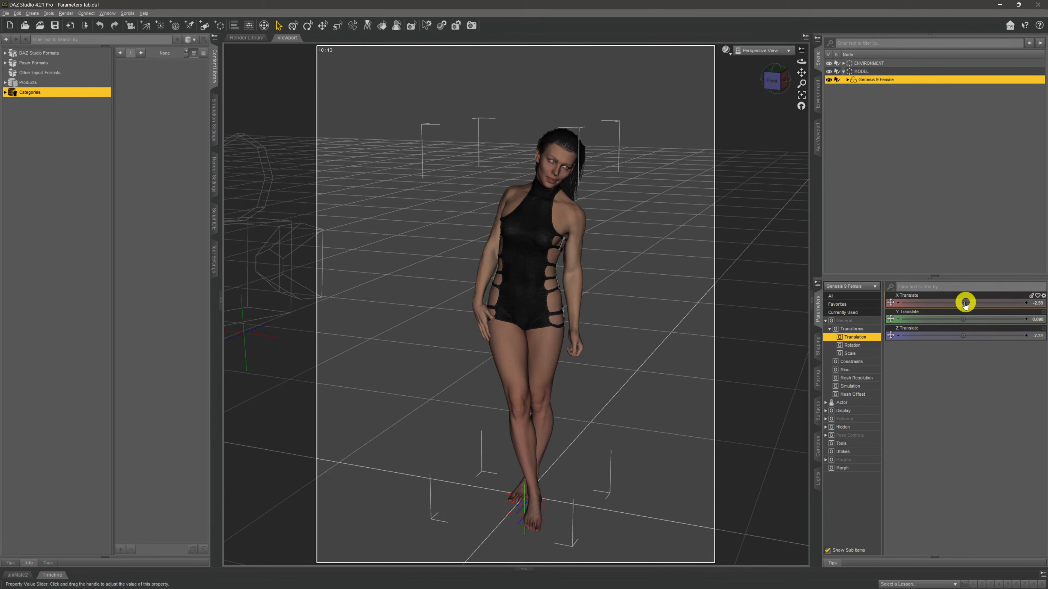
drag(964, 303, 963, 303)
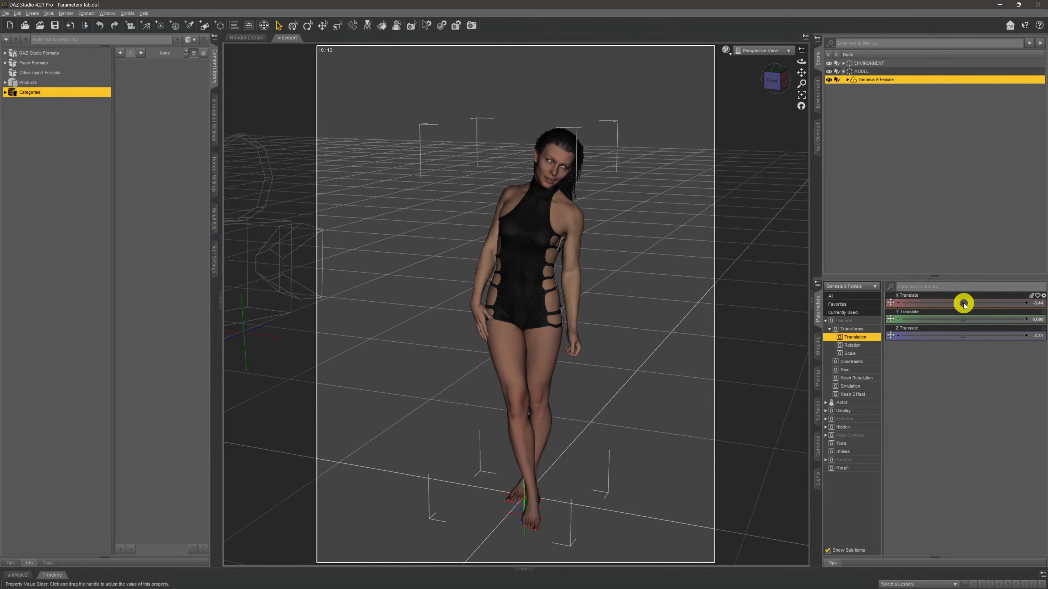
click(101, 30)
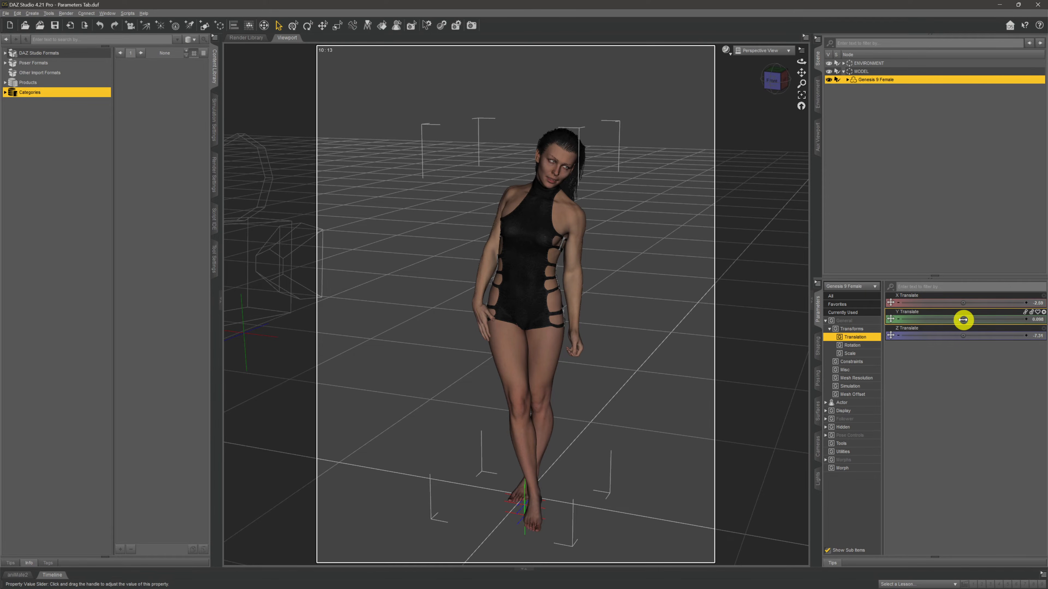
mouse_move(963, 321)
mouse_down()
mouse_move(978, 320)
mouse_move(964, 320)
mouse_up()
click(99, 25)
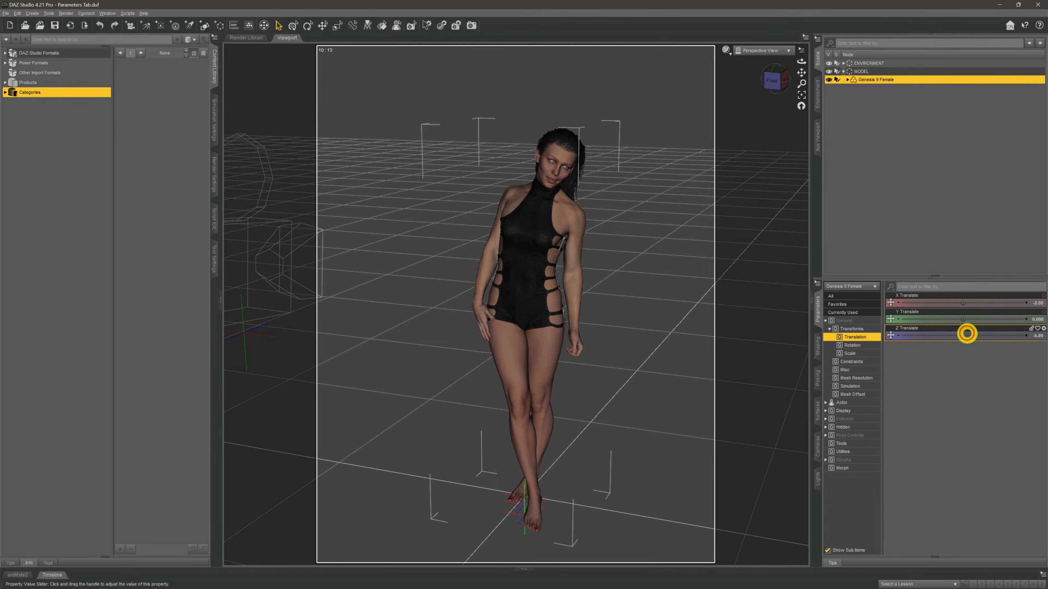
drag(965, 340, 873, 309)
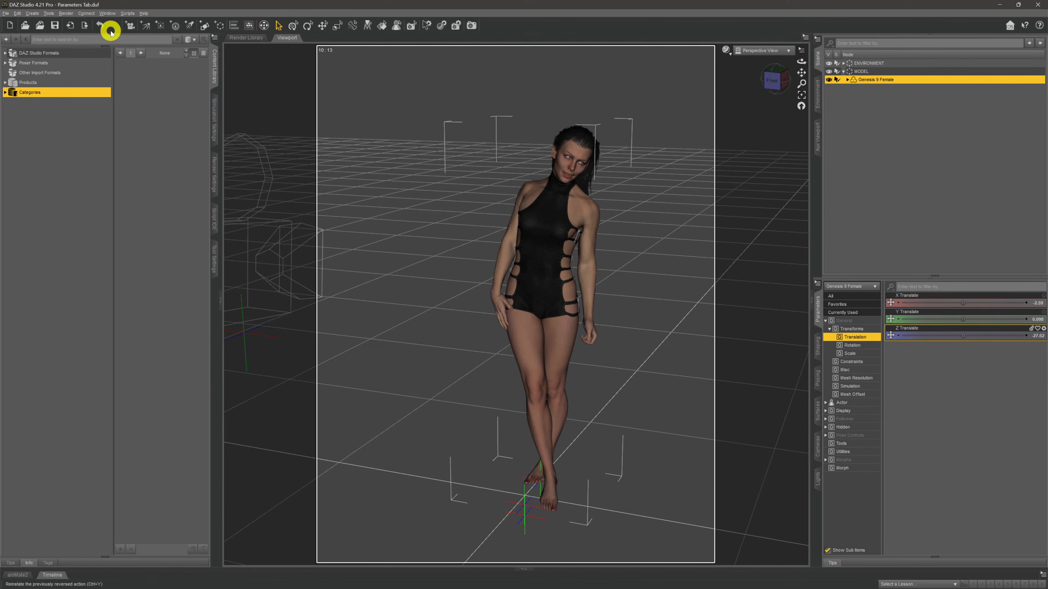
click(99, 25)
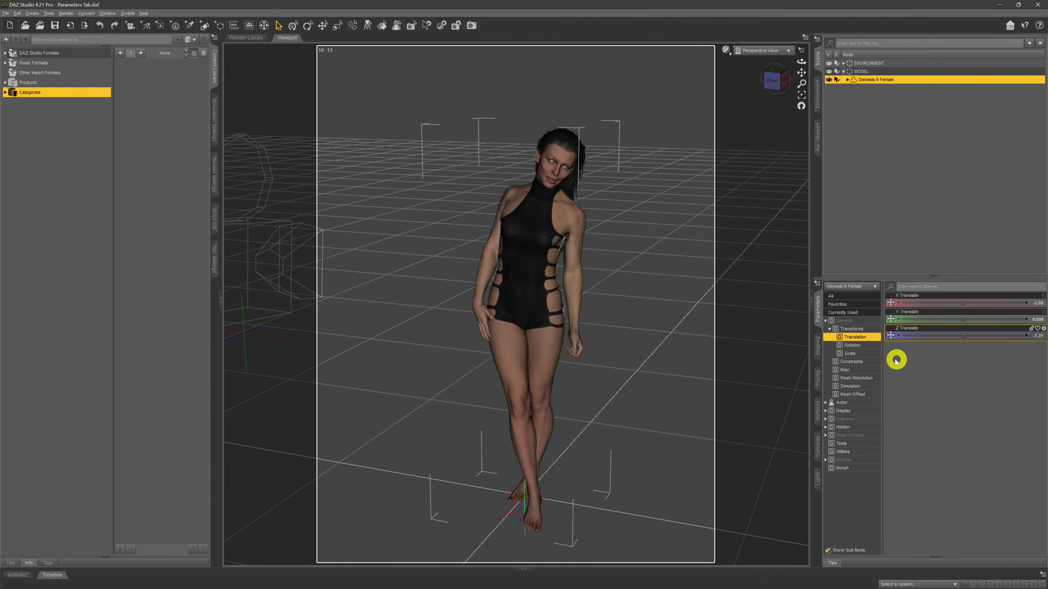
Try rotating the figure with the X, Y and Z Rotate parameters and undo the rotations
click(860, 347)
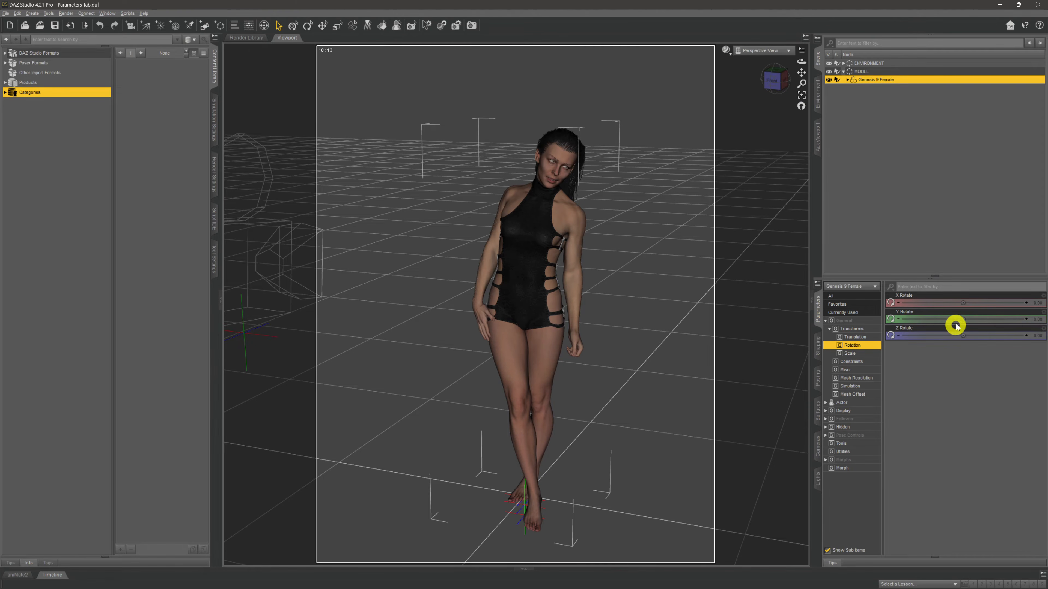
drag(959, 302, 961, 335)
click(99, 25)
click(100, 25)
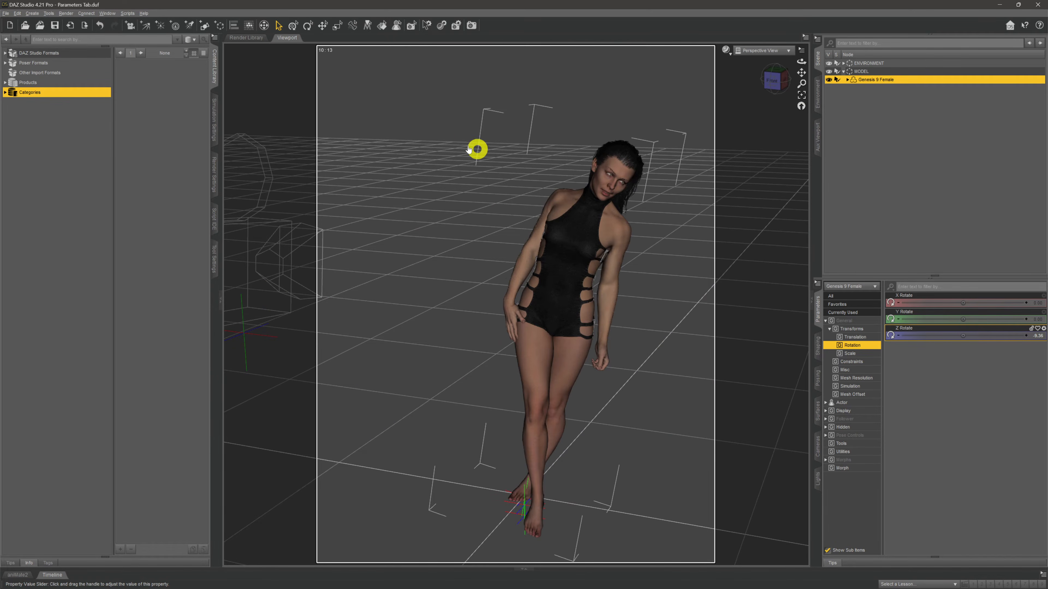
click(101, 25)
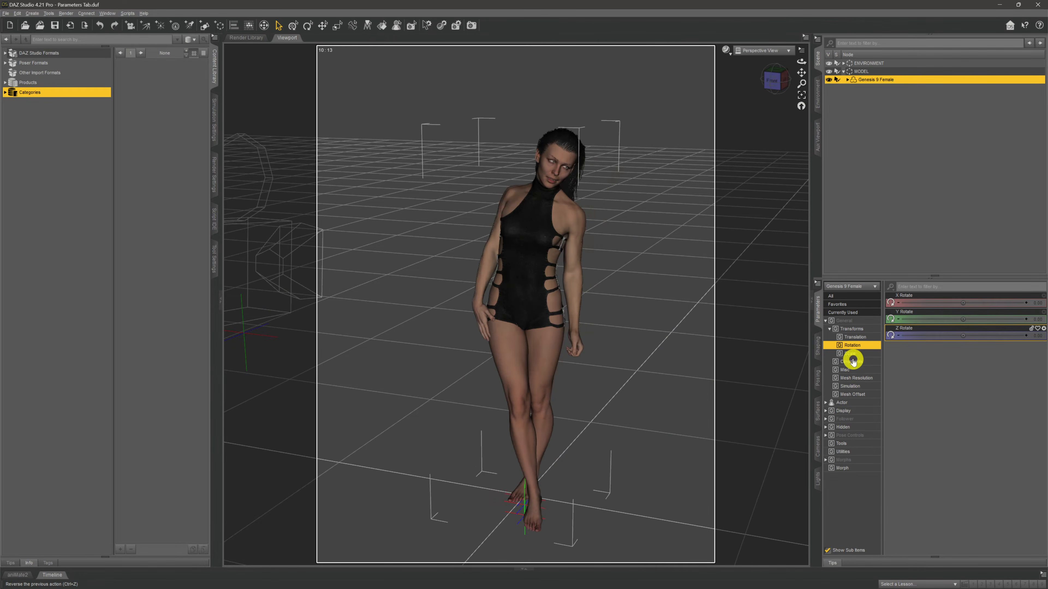
Try resizing the figure with the overall Scale and the X, Y and Z Scale parameters, undoing each change
click(863, 354)
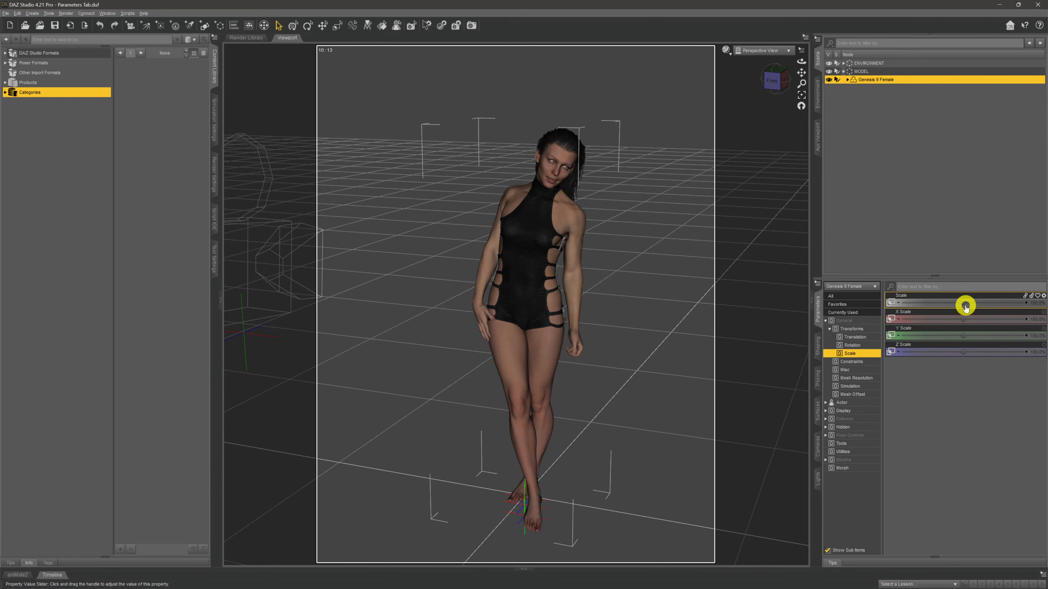
mouse_move(963, 304)
mouse_down()
mouse_move(1023, 301)
mouse_move(896, 301)
mouse_move(969, 302)
mouse_up()
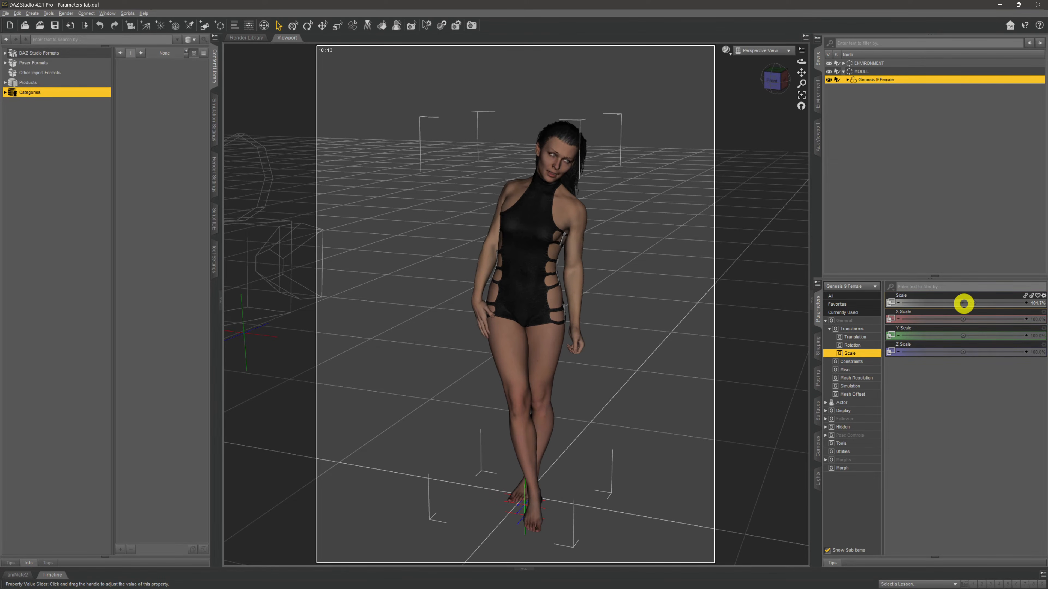
click(100, 25)
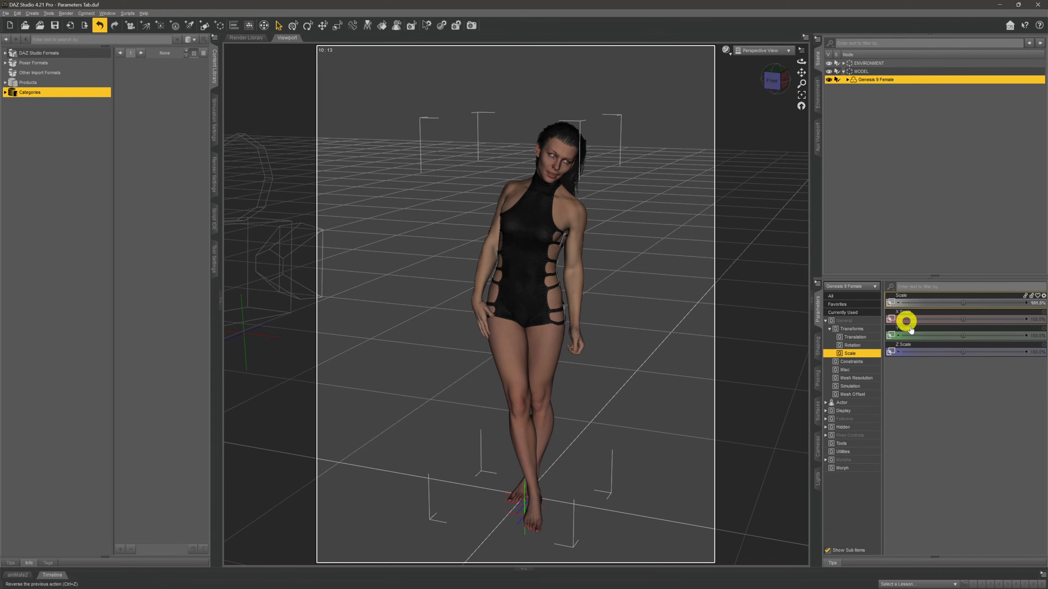
drag(964, 318, 935, 334)
click(99, 25)
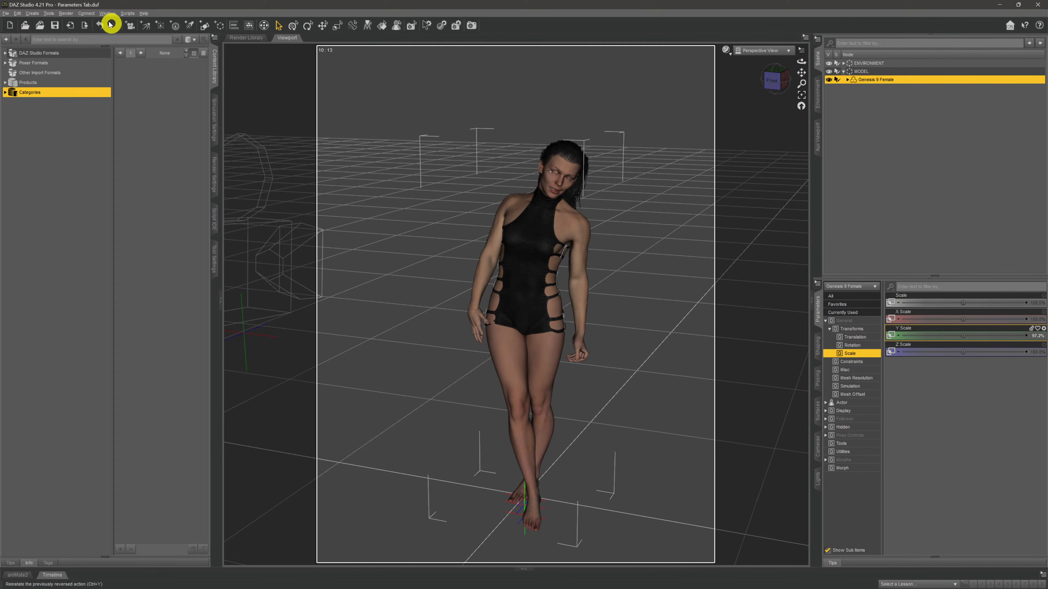
click(99, 26)
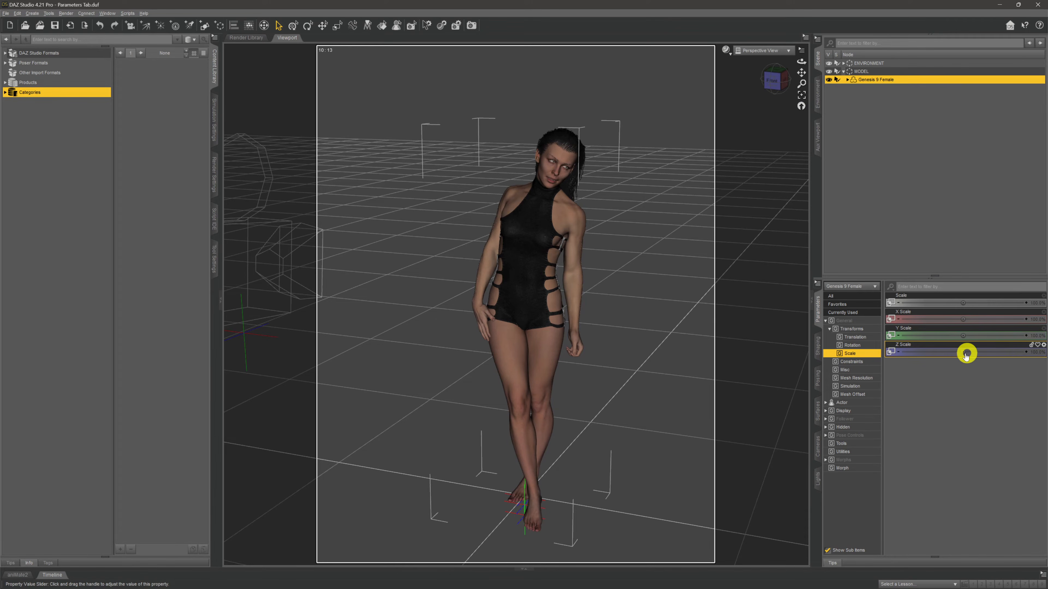
mouse_move(961, 353)
mouse_down()
mouse_move(978, 353)
mouse_move(961, 353)
mouse_up()
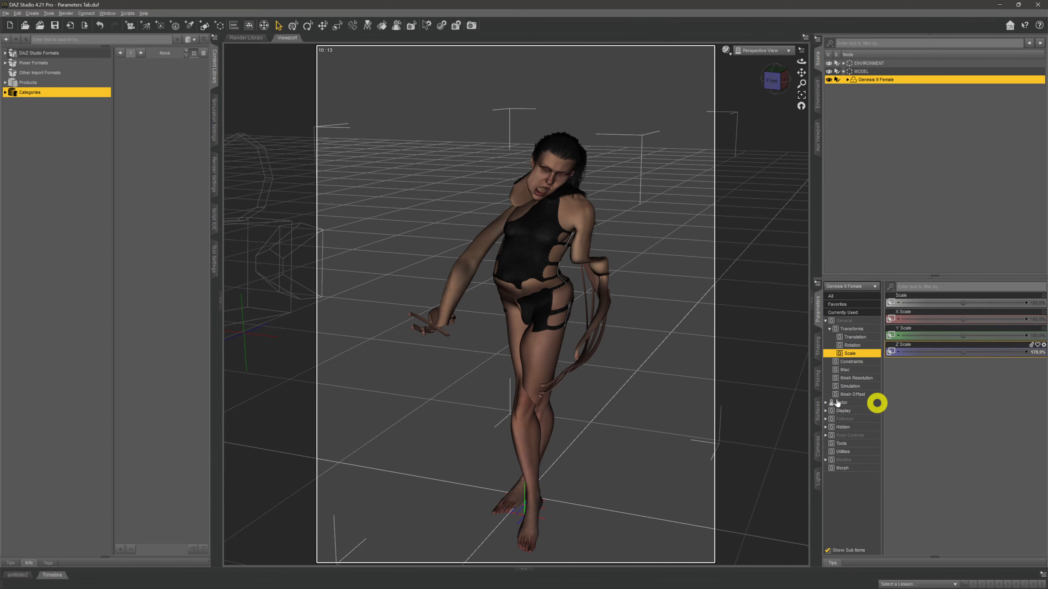
click(99, 25)
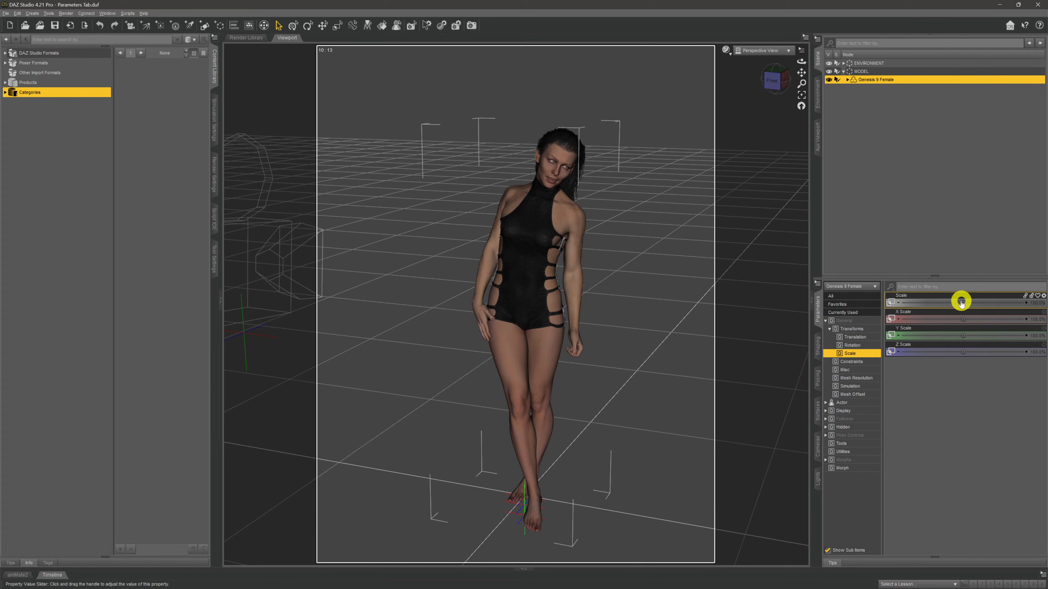
drag(959, 302, 957, 301)
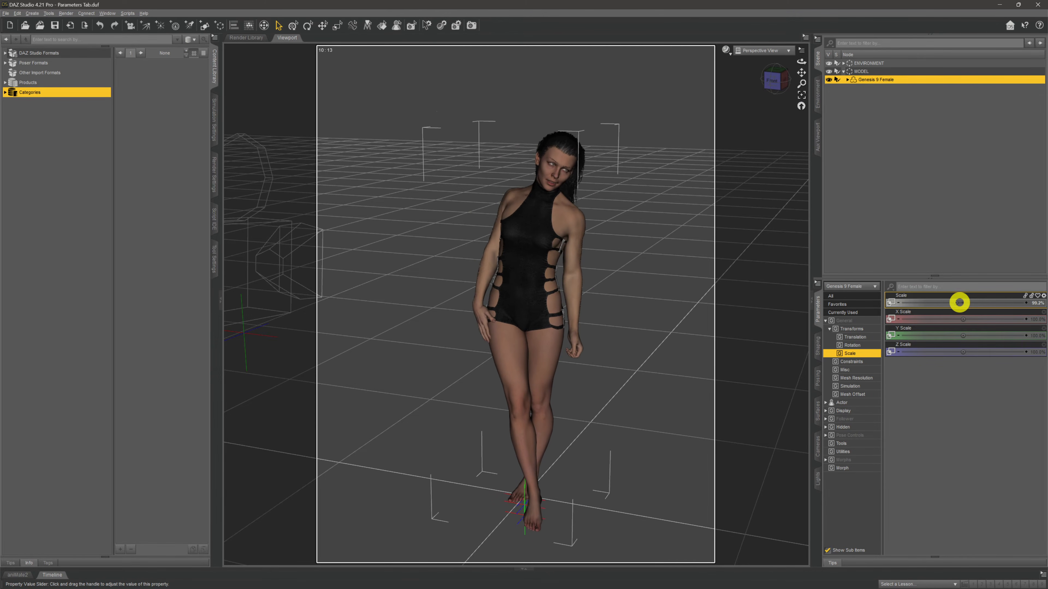
click(100, 26)
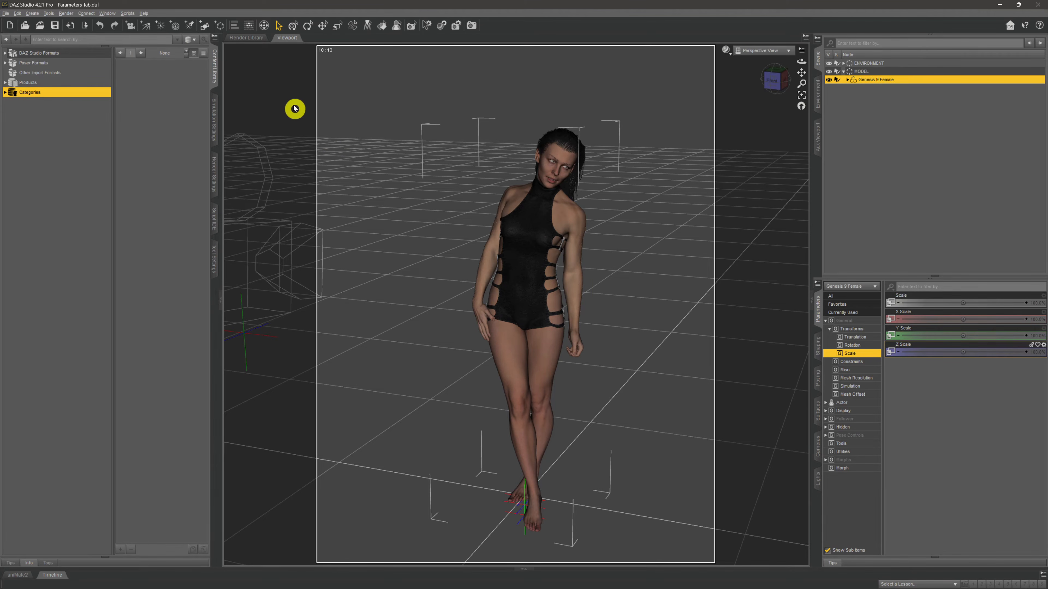
Try moving the figure with the Translate tool along Z, X and Y, and in the combined two-axis planes
click(322, 26)
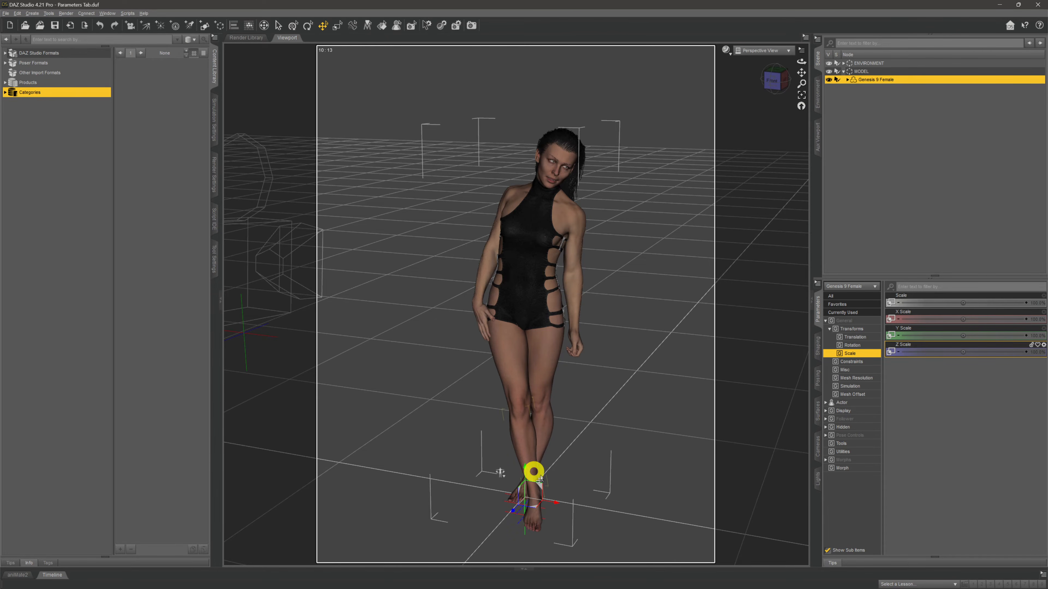
click(861, 339)
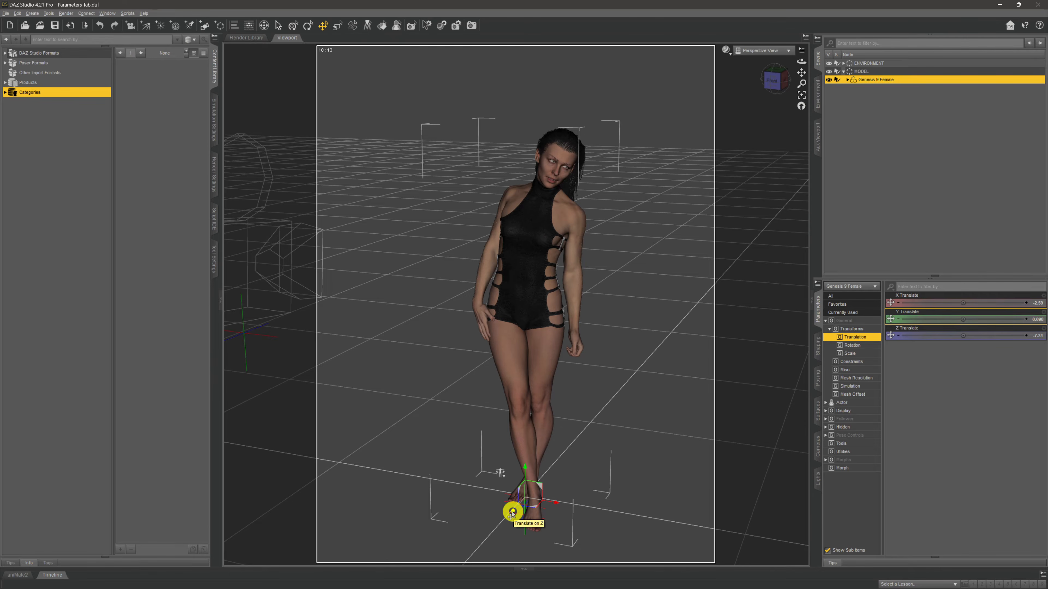
mouse_move(512, 512)
mouse_down()
mouse_move(636, 403)
mouse_move(531, 486)
mouse_move(646, 375)
mouse_move(512, 503)
mouse_up()
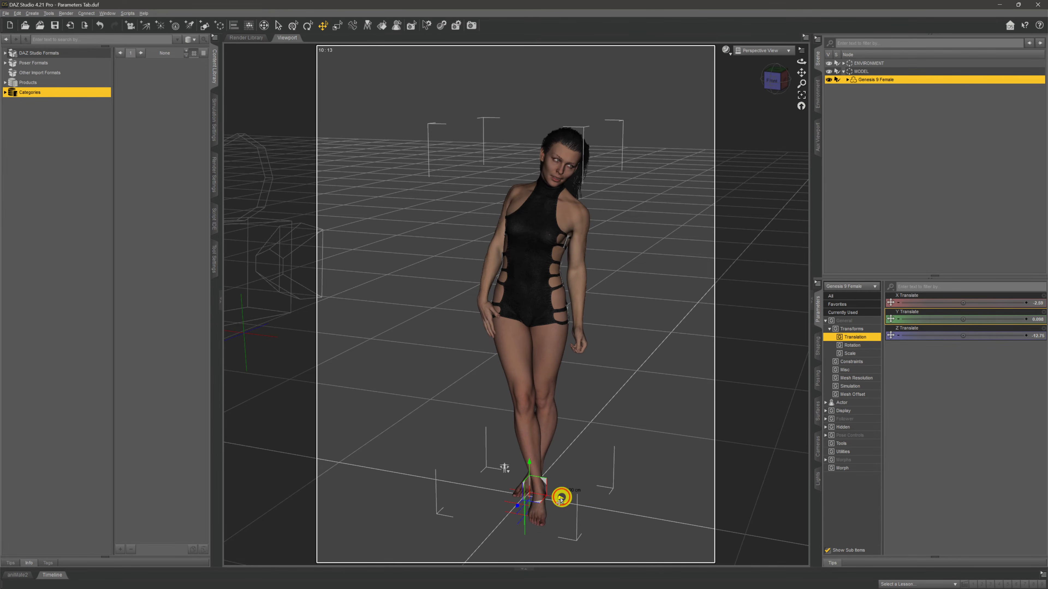
drag(558, 499, 525, 496)
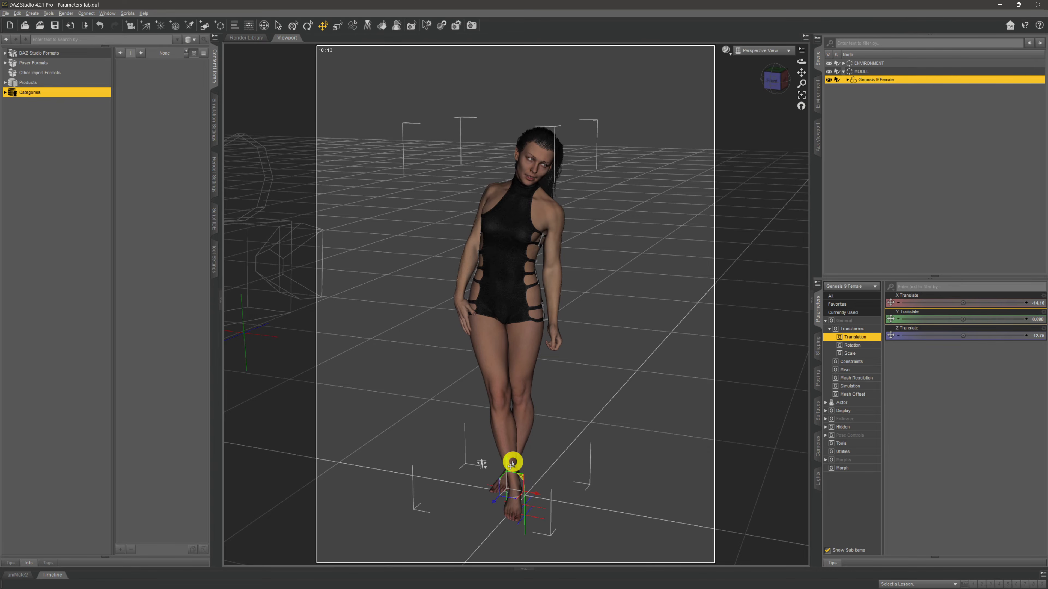
mouse_move(507, 461)
mouse_down()
mouse_move(510, 315)
mouse_move(511, 469)
mouse_move(515, 452)
mouse_up()
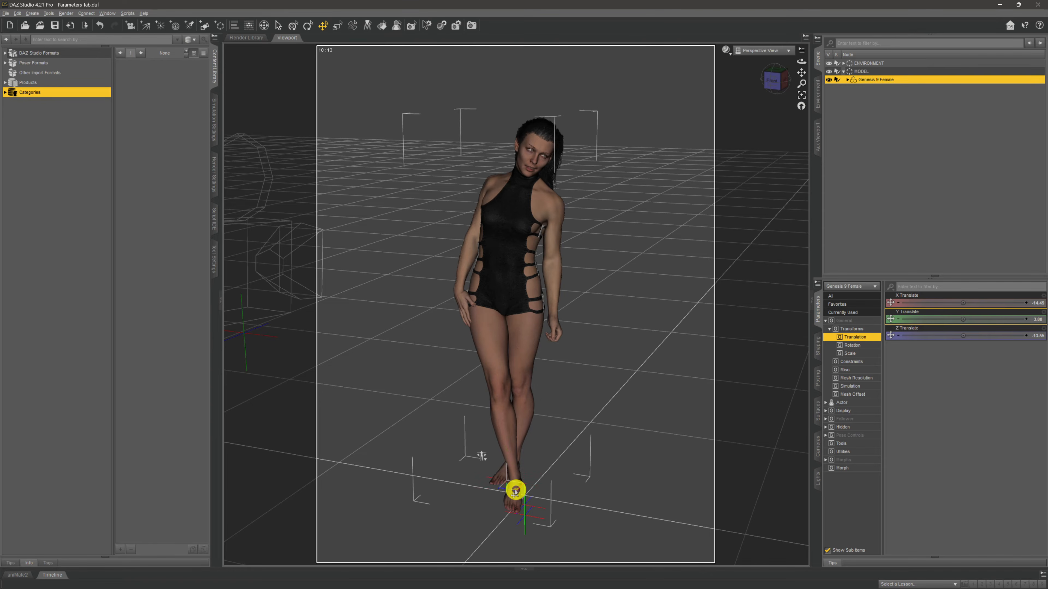
drag(515, 491, 536, 498)
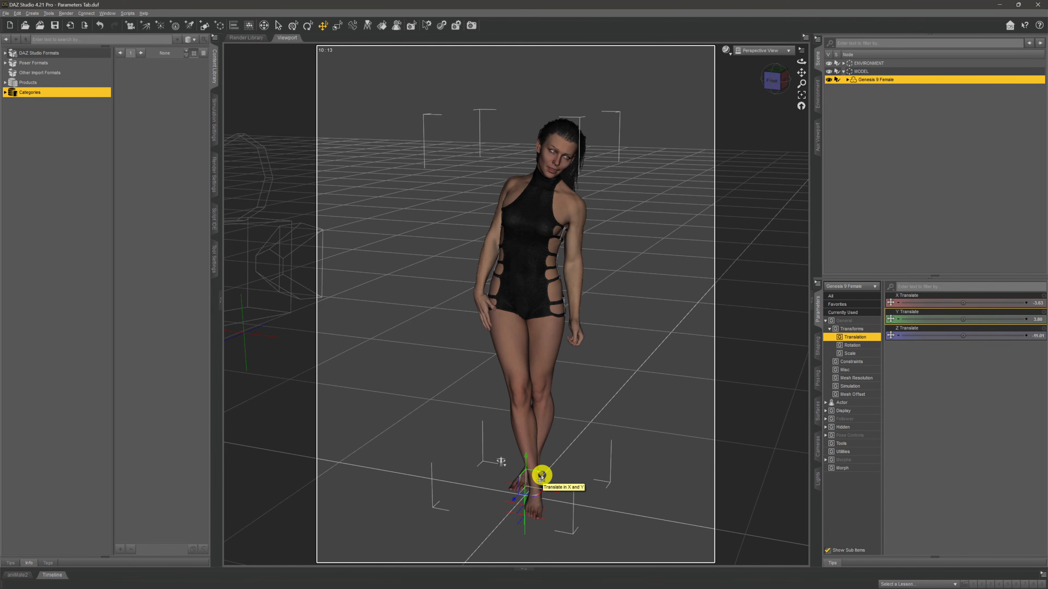
drag(542, 475, 508, 478)
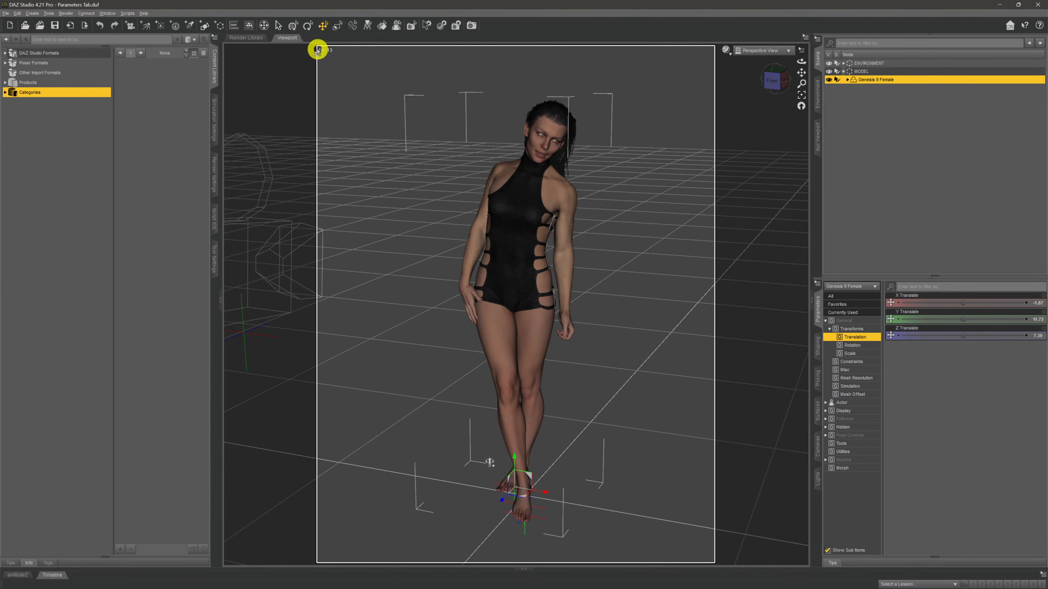
Try rotating the figure around the Y and X axes with the Rotate tool, undoing each rotation
click(307, 27)
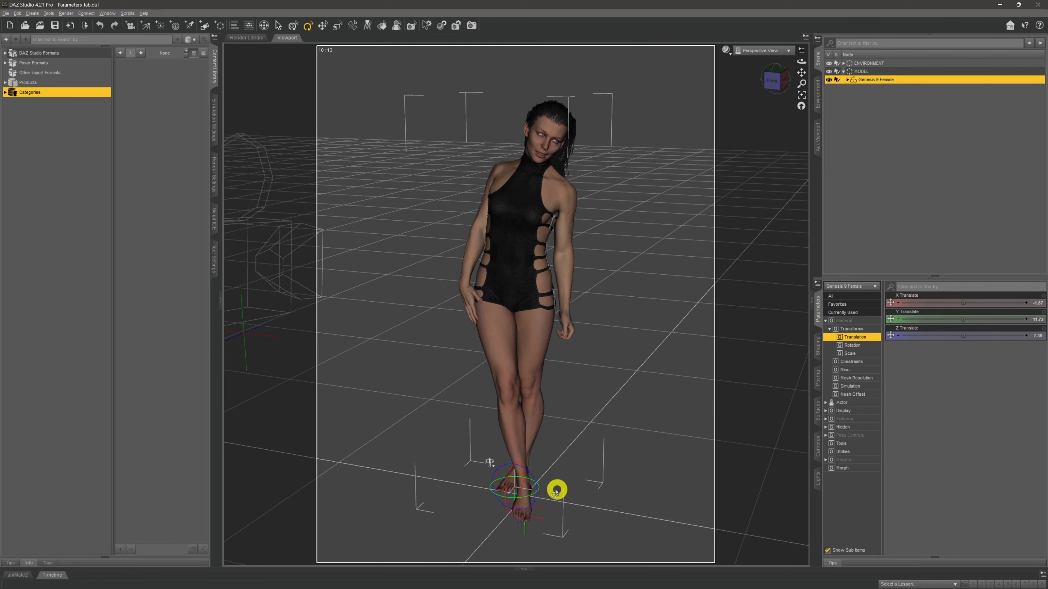
click(859, 347)
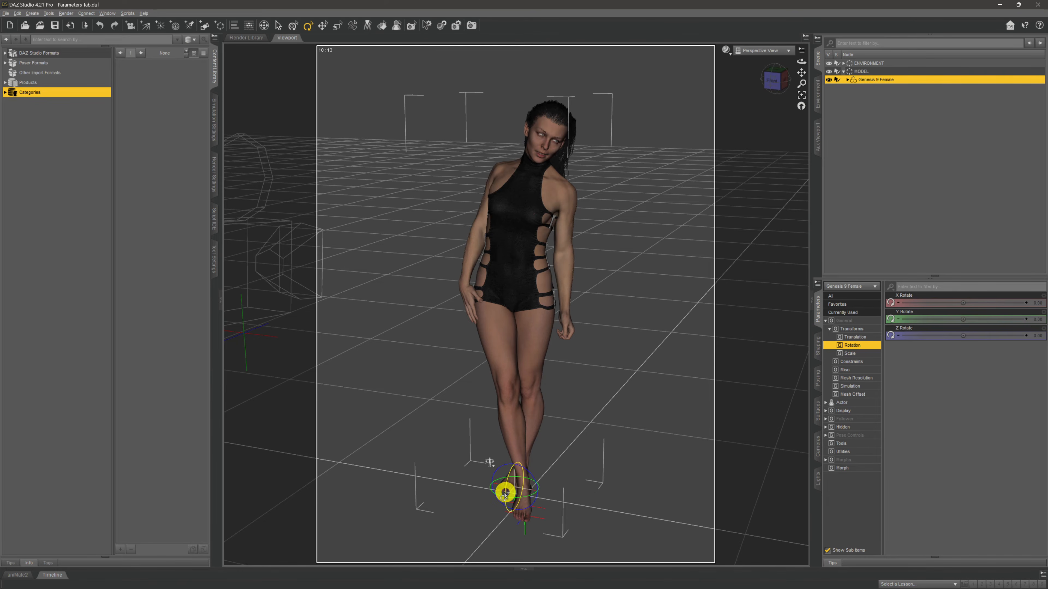
click(911, 312)
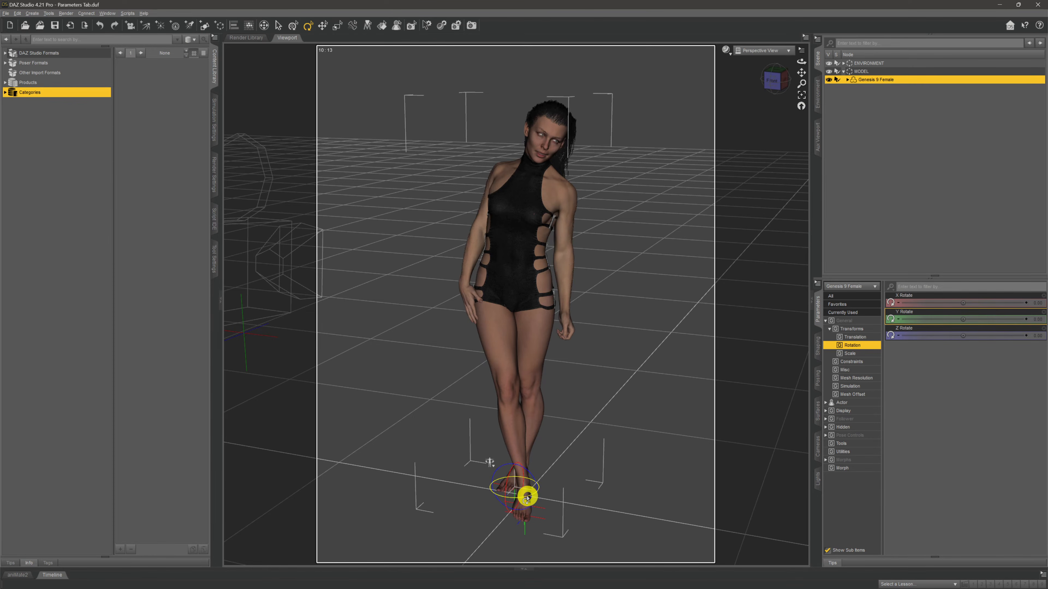
mouse_move(526, 501)
mouse_down()
mouse_move(554, 487)
mouse_move(531, 510)
mouse_up()
mouse_move(502, 506)
mouse_down()
mouse_move(545, 496)
mouse_move(516, 512)
mouse_up()
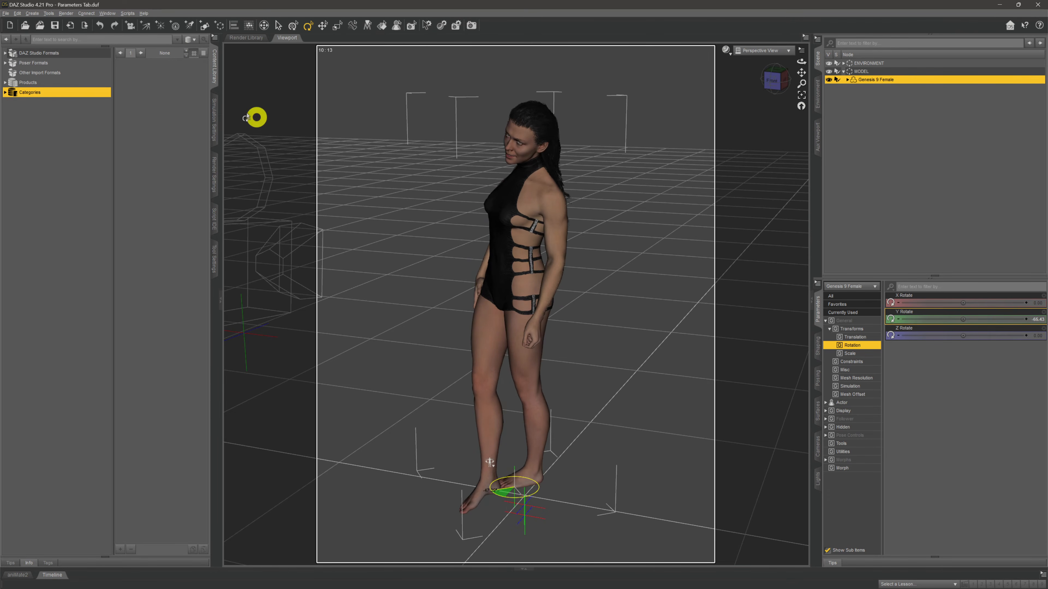
click(99, 25)
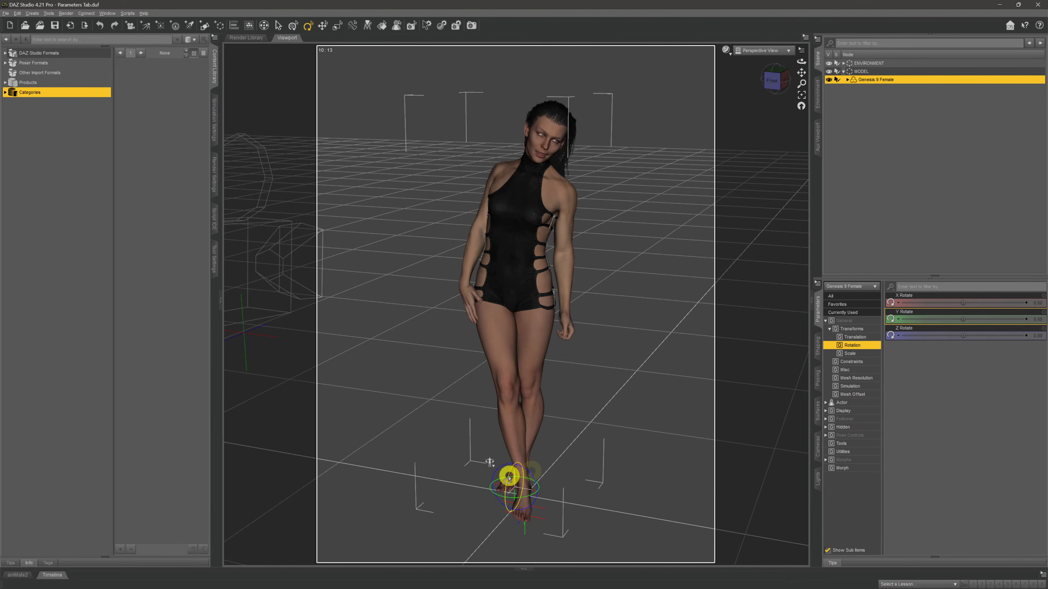
drag(507, 477, 541, 477)
click(99, 25)
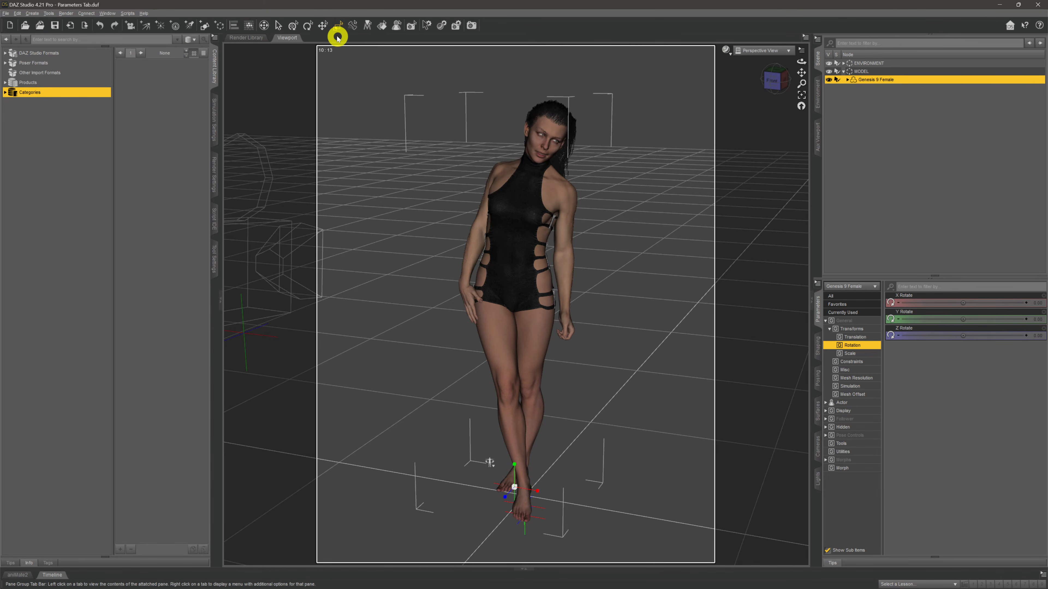
Try resizing the figure along the X axis with the Scale tool and undo the change
click(337, 26)
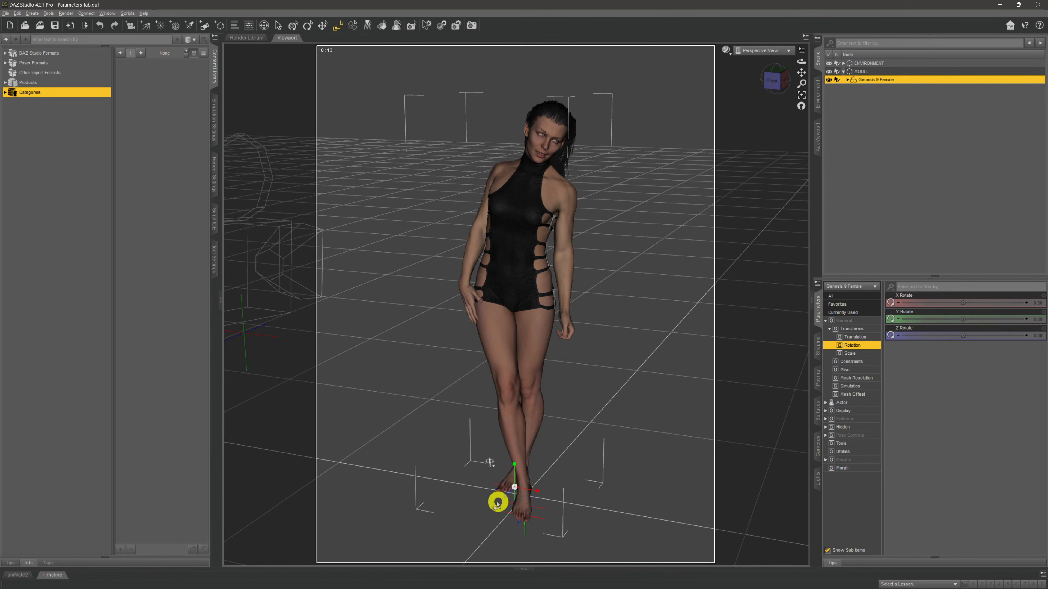
mouse_move(545, 492)
mouse_down()
mouse_move(562, 494)
mouse_move(542, 487)
mouse_up()
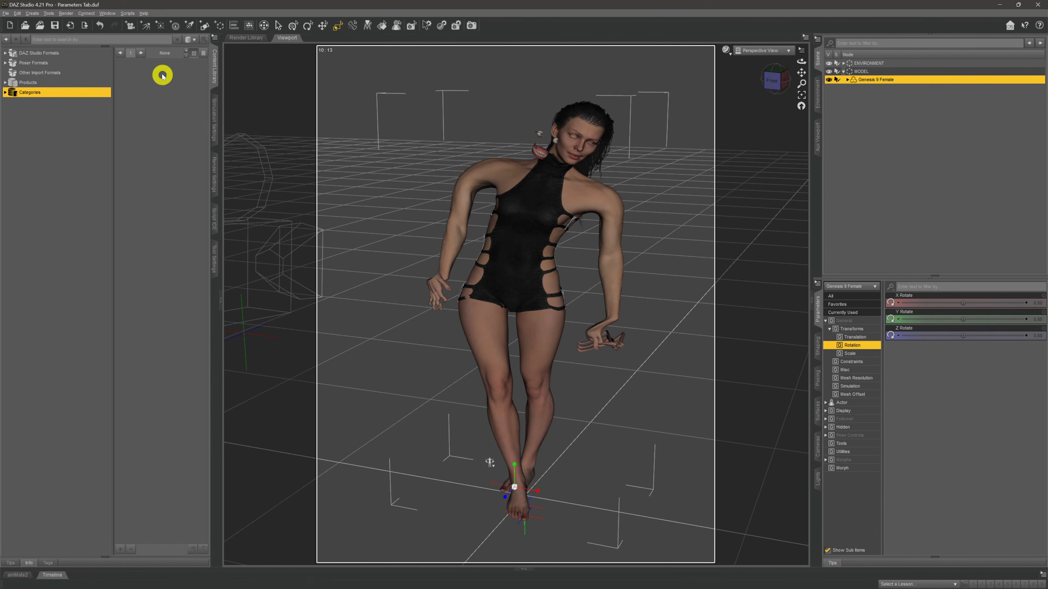
click(100, 25)
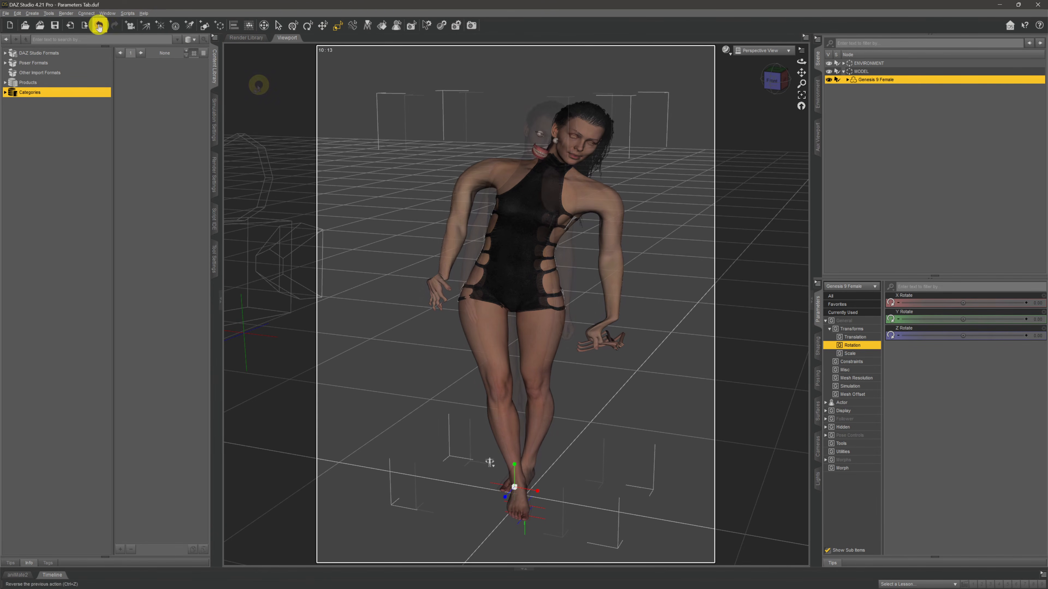
Switch to the Universal tool and try positioning the figure with X Translate at -20 and Z Translate at 125
click(293, 28)
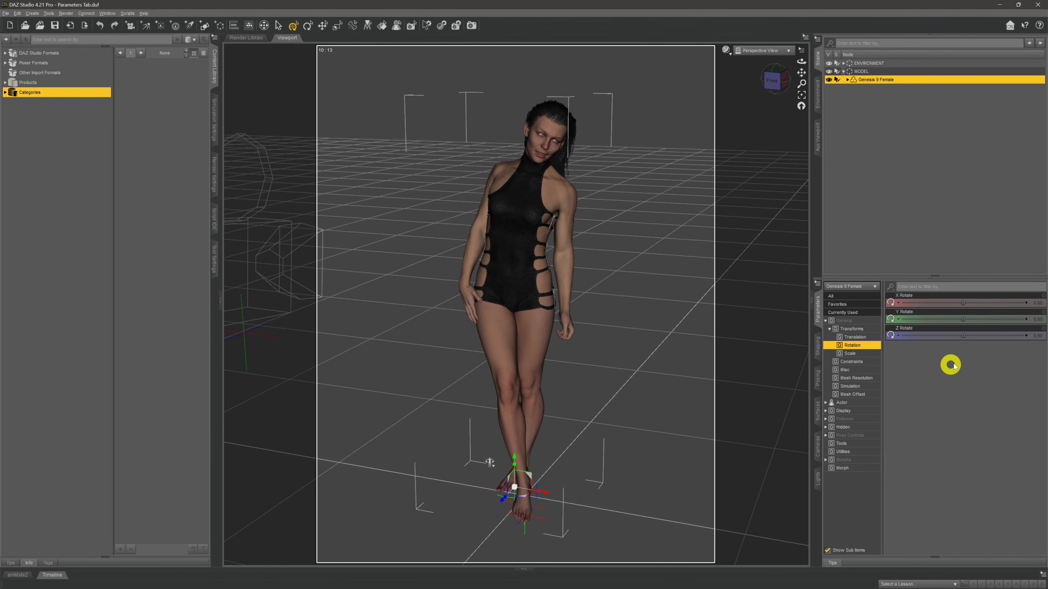
click(850, 337)
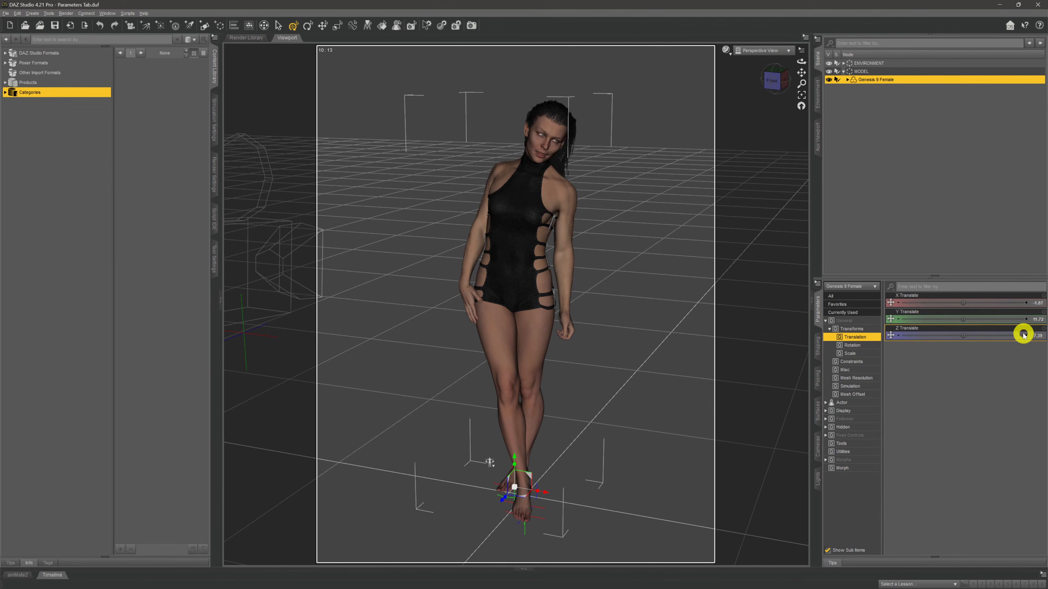
click(1038, 304)
key(BackSpace)
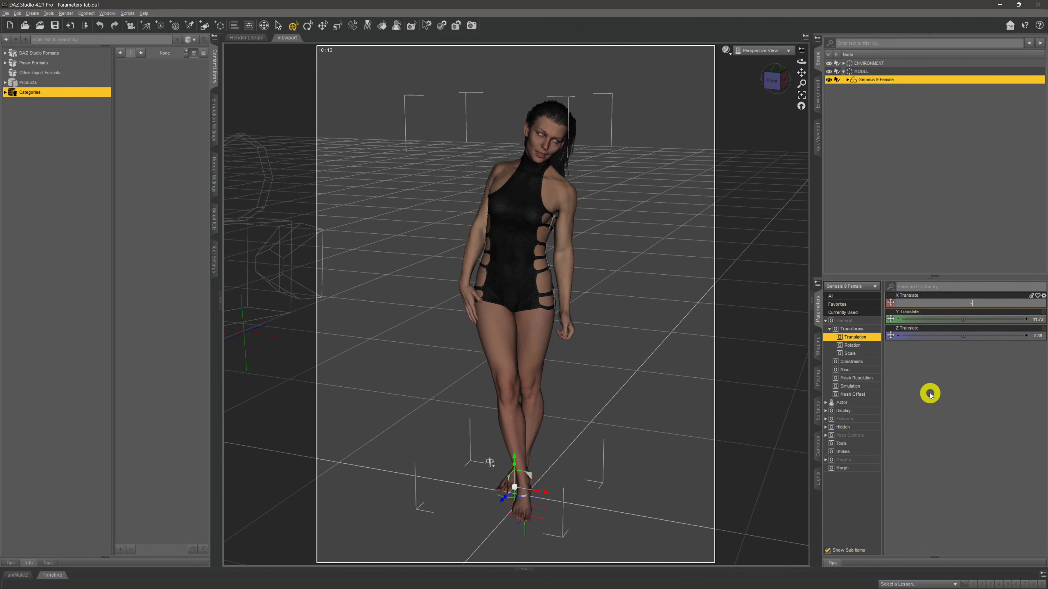
text(-20)
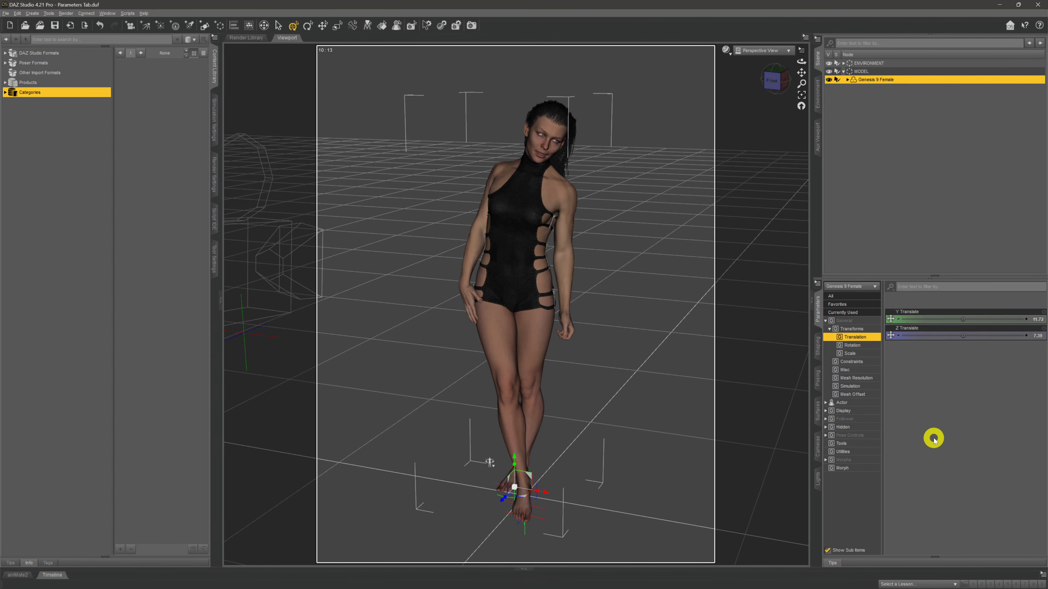
key(Return)
click(1038, 319)
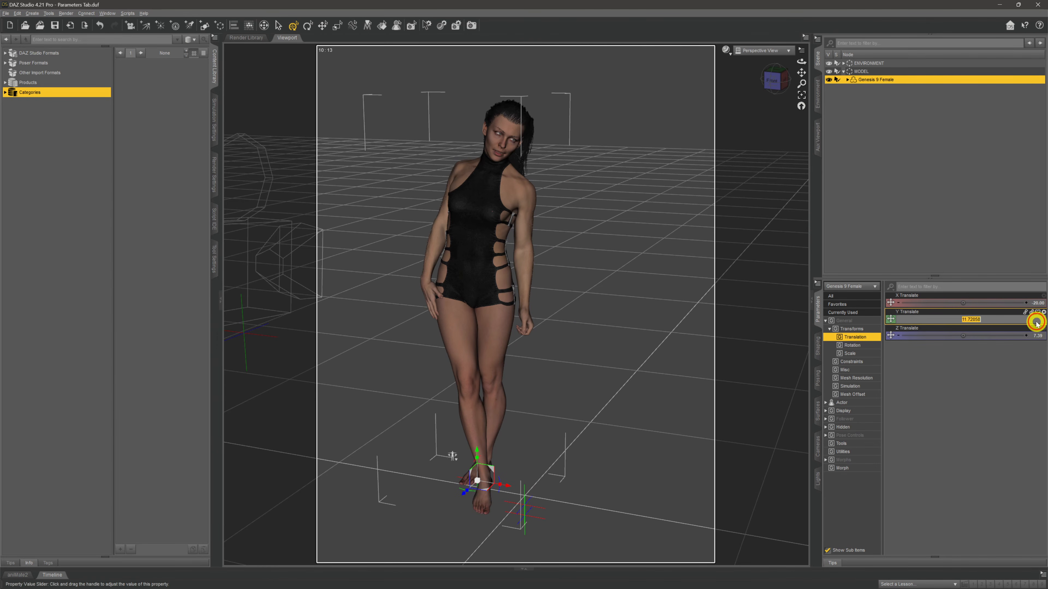
click(1035, 335)
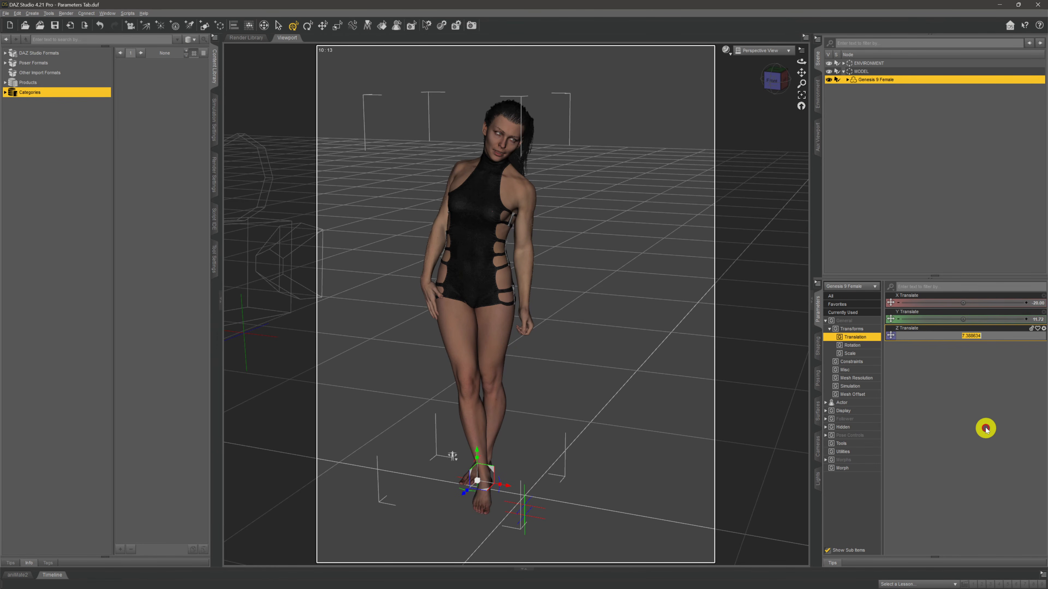
text(125)
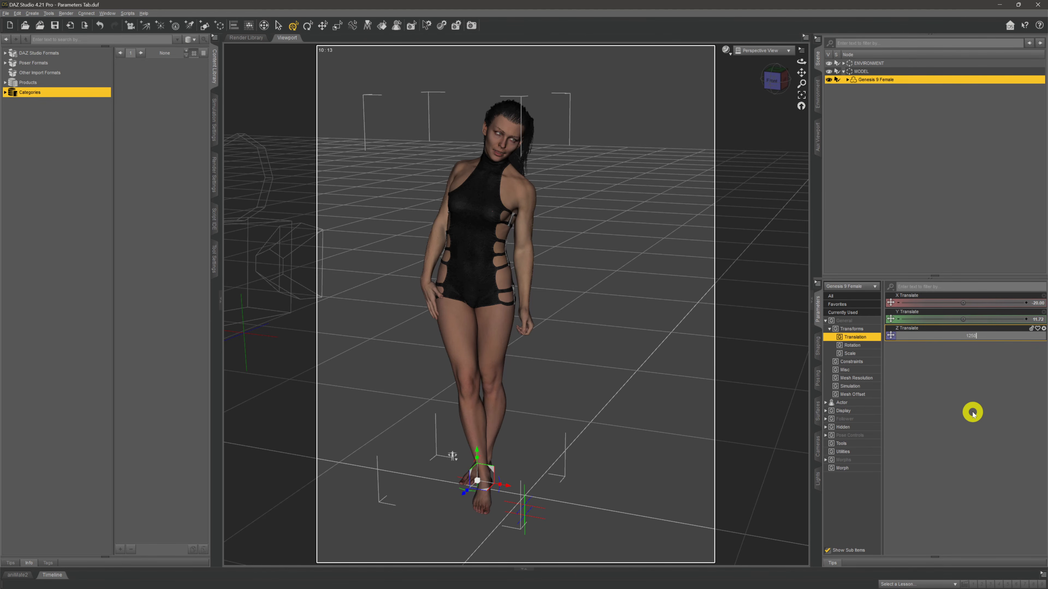
key(Return)
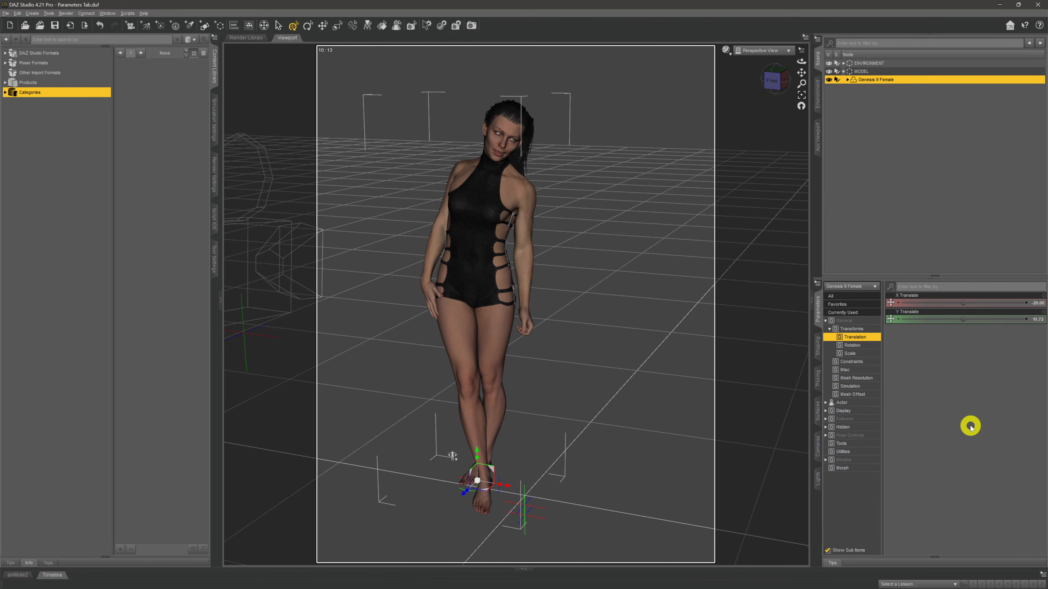
Set the figure's Z, Y and X Translate values to 0
click(1032, 335)
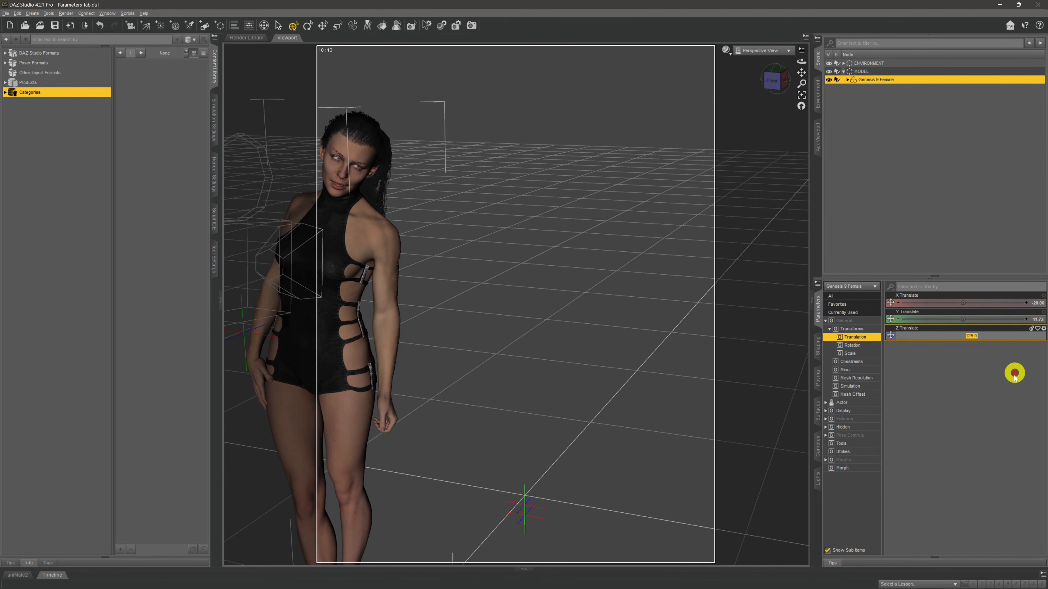
text(0)
key(Return)
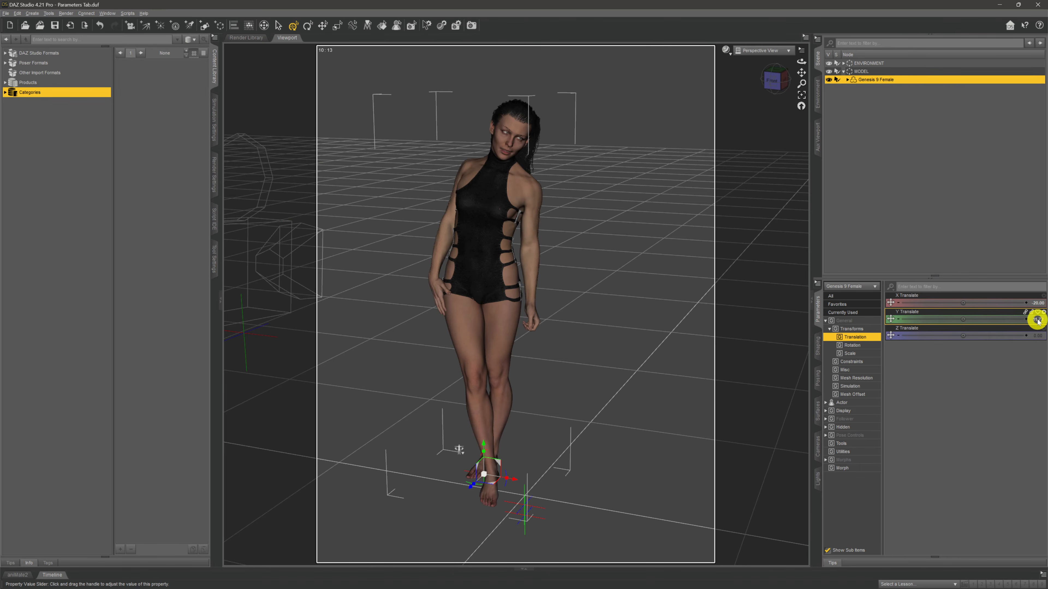
click(1038, 320)
text(0)
key(Return)
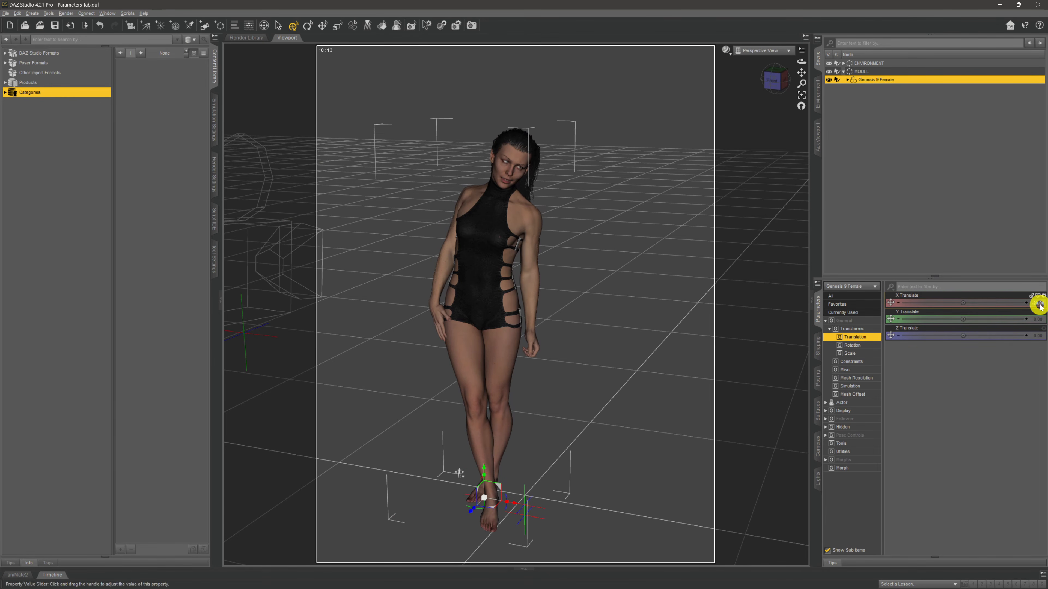
click(1039, 306)
text(0)
key(Return)
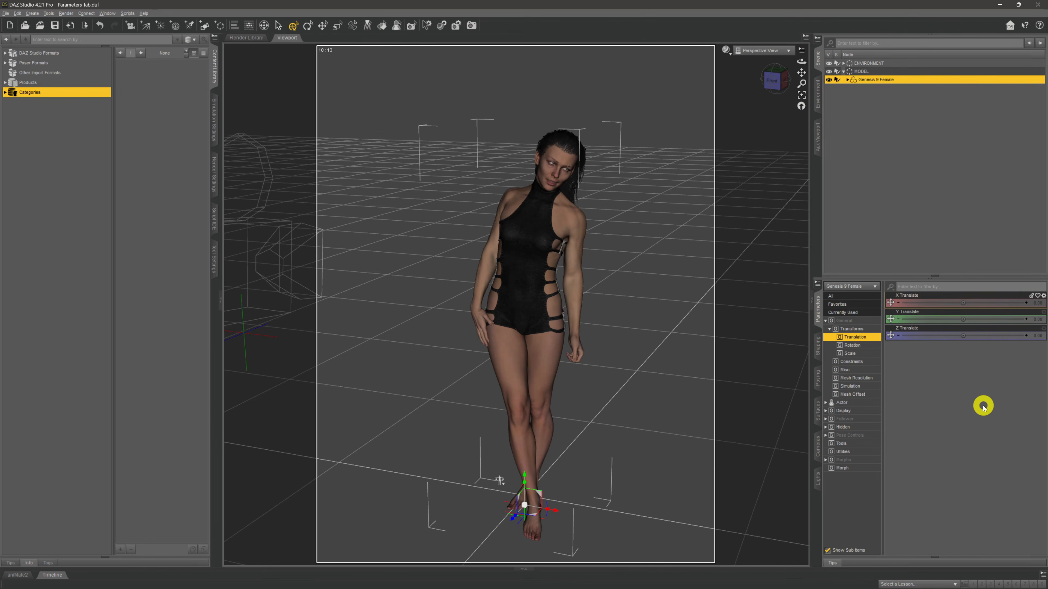
Review the figure's Rotation and Scale parameters, and return to its Translation parameters
click(869, 346)
click(868, 352)
click(862, 345)
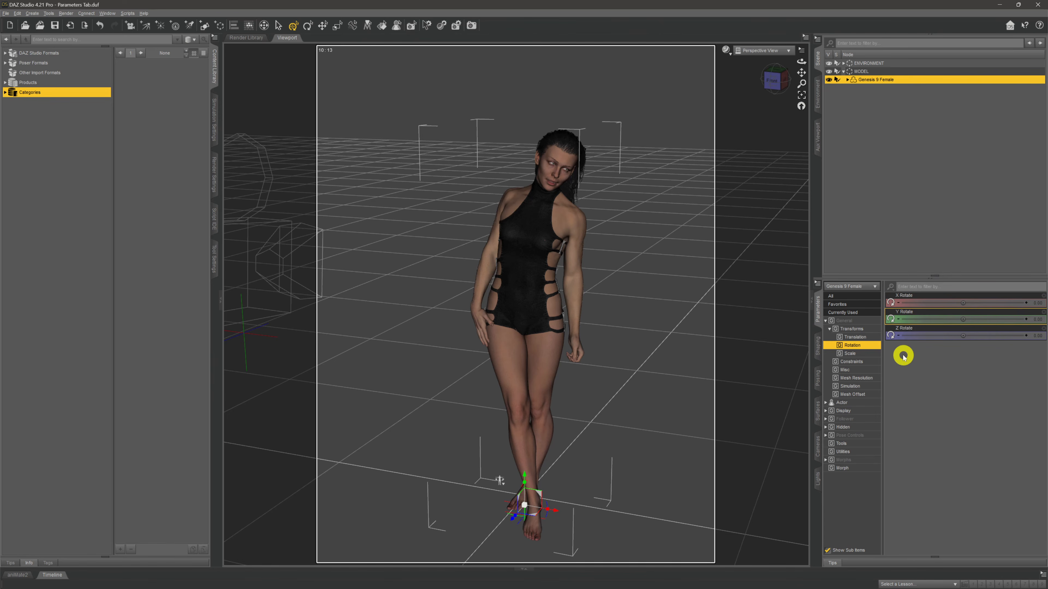
click(870, 336)
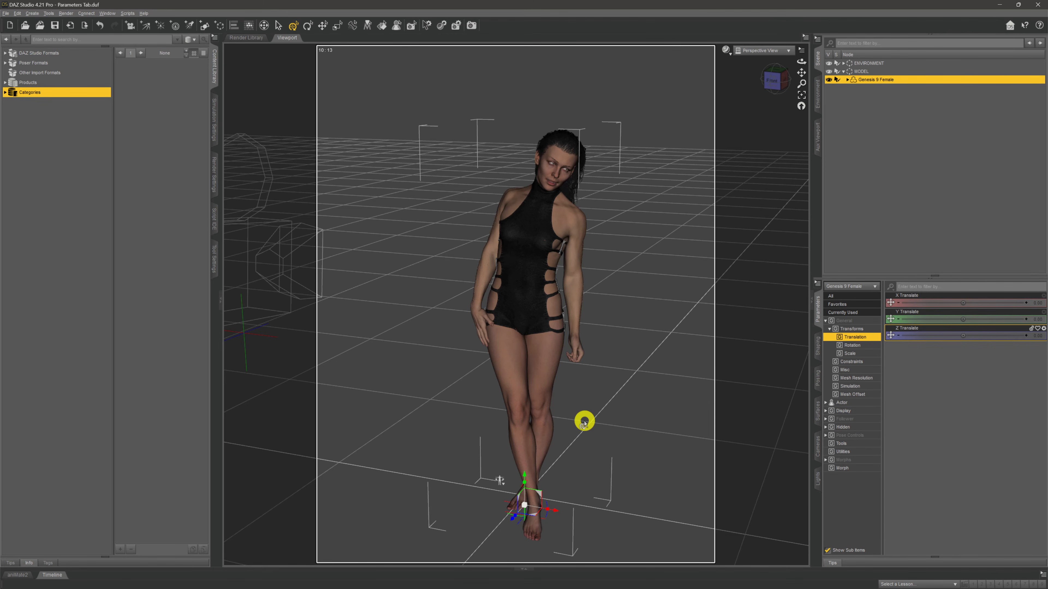
Select the figure's left forearm and adjust its rotation, bringing Bend to about -10.8
click(577, 300)
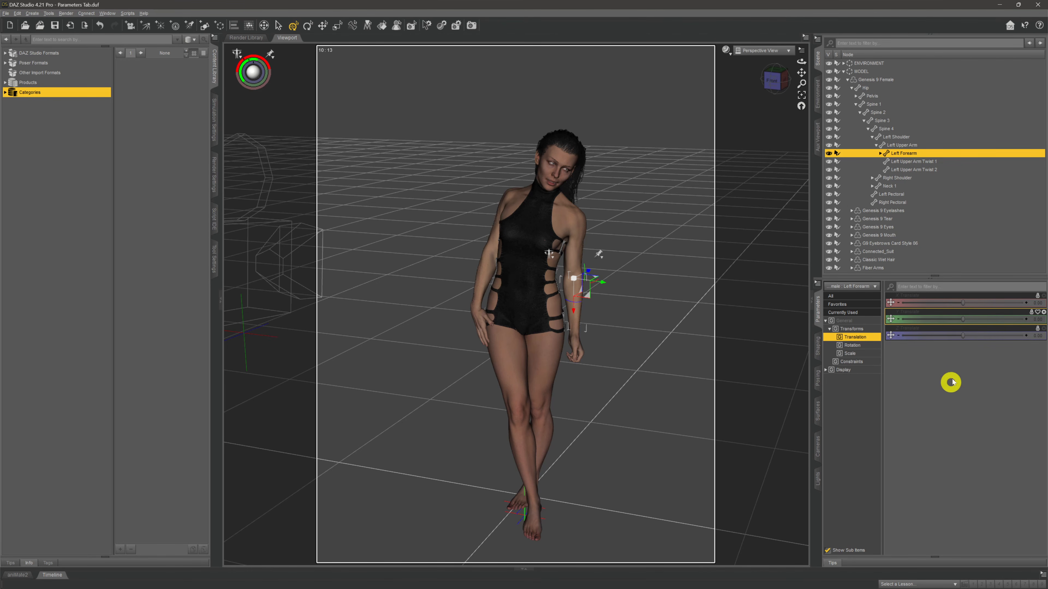
click(866, 346)
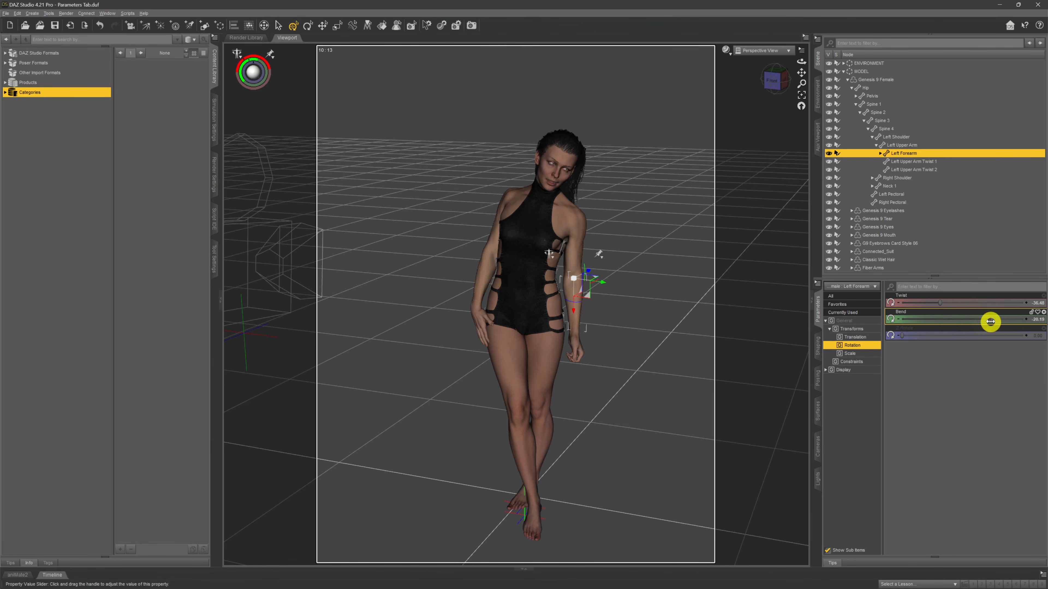
drag(991, 320, 961, 325)
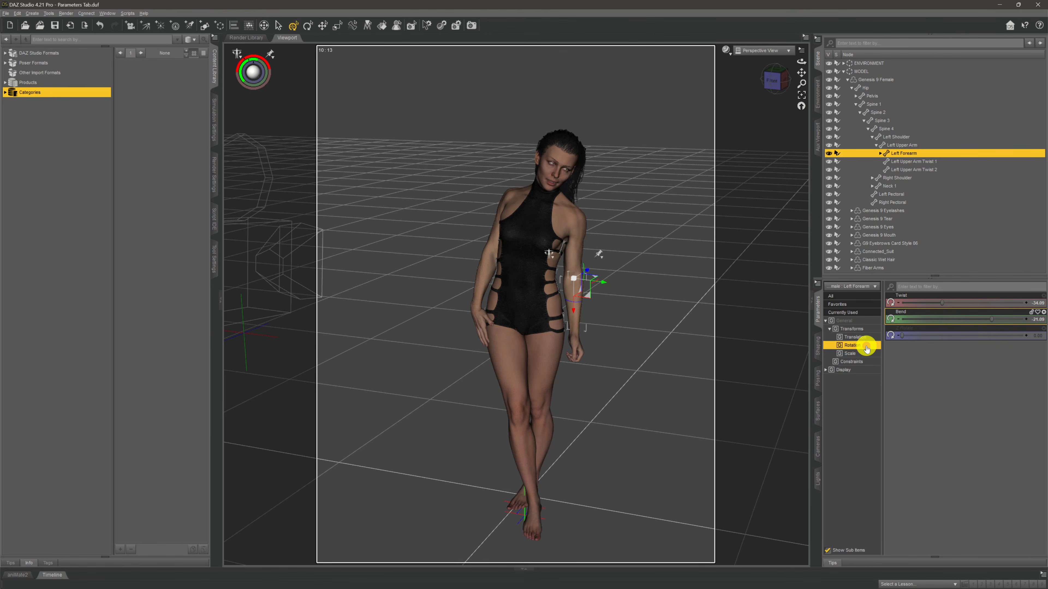
click(931, 336)
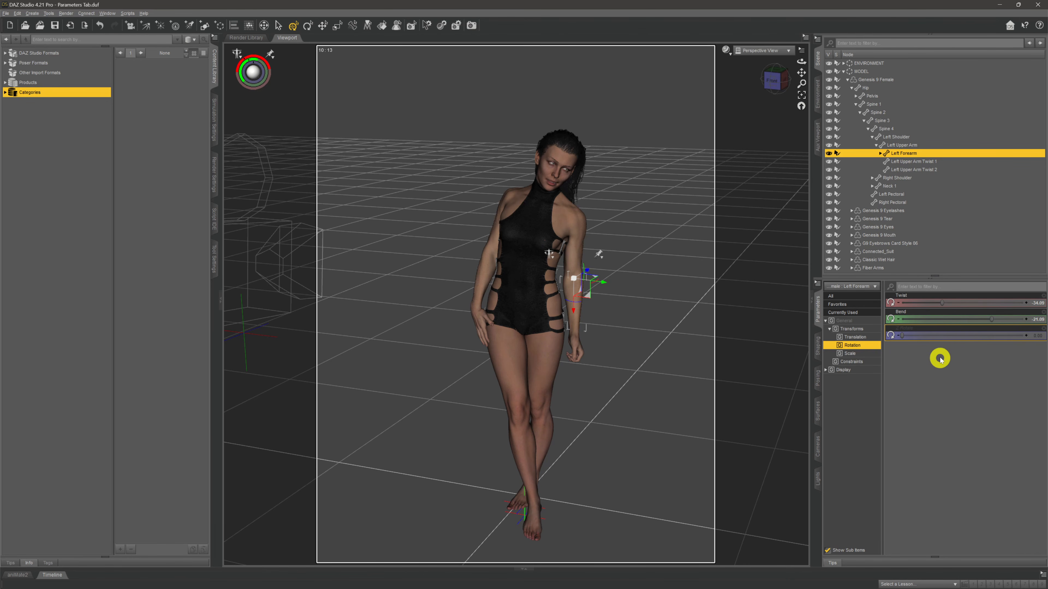
mouse_move(980, 320)
mouse_down()
mouse_move(961, 321)
mouse_move(992, 324)
mouse_up()
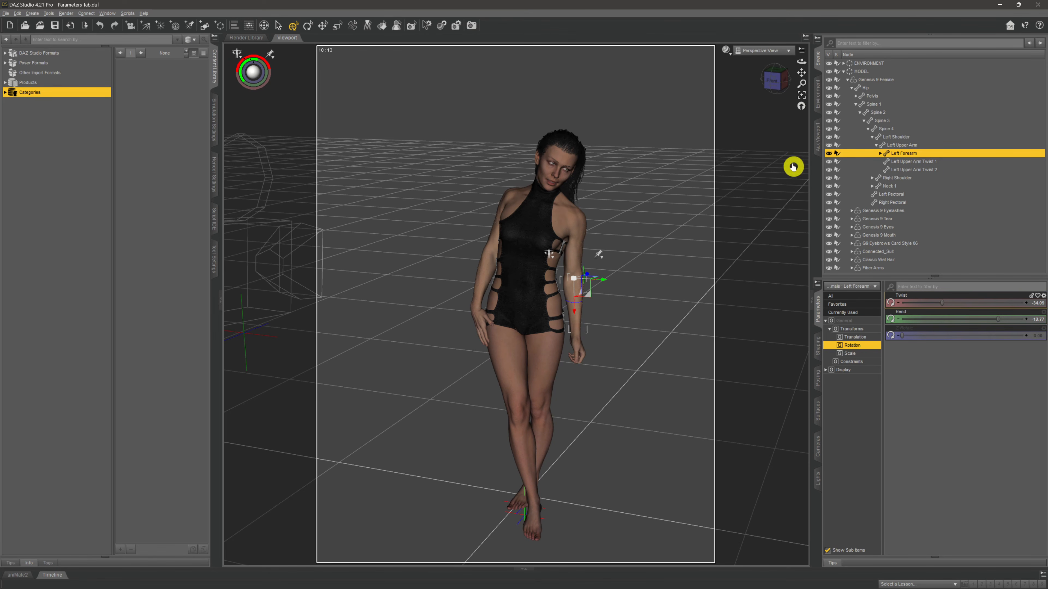
Switch the viewport from Perspective View to the scene's camera
click(755, 49)
click(755, 122)
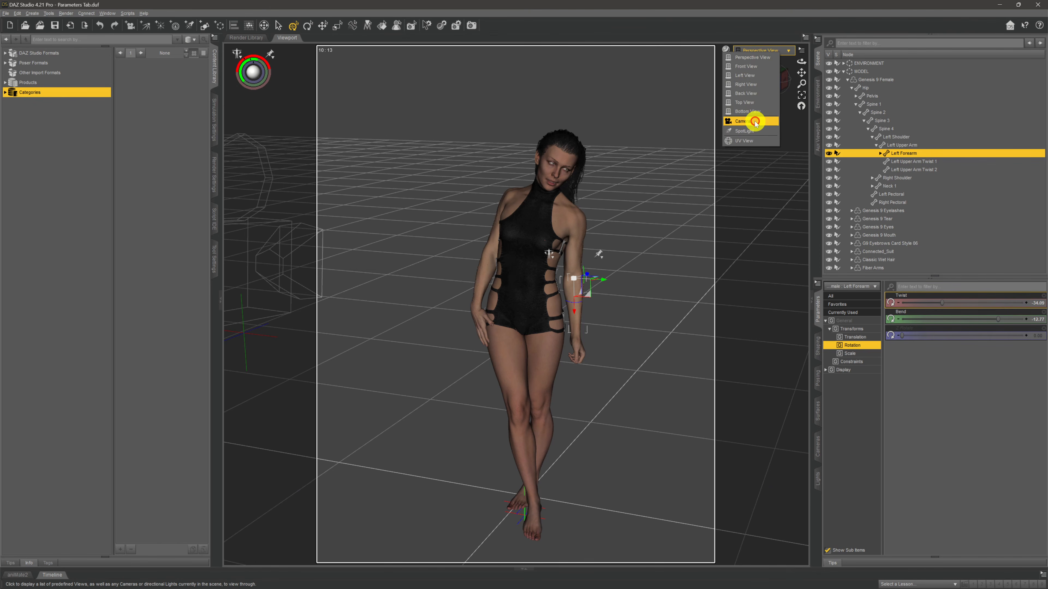